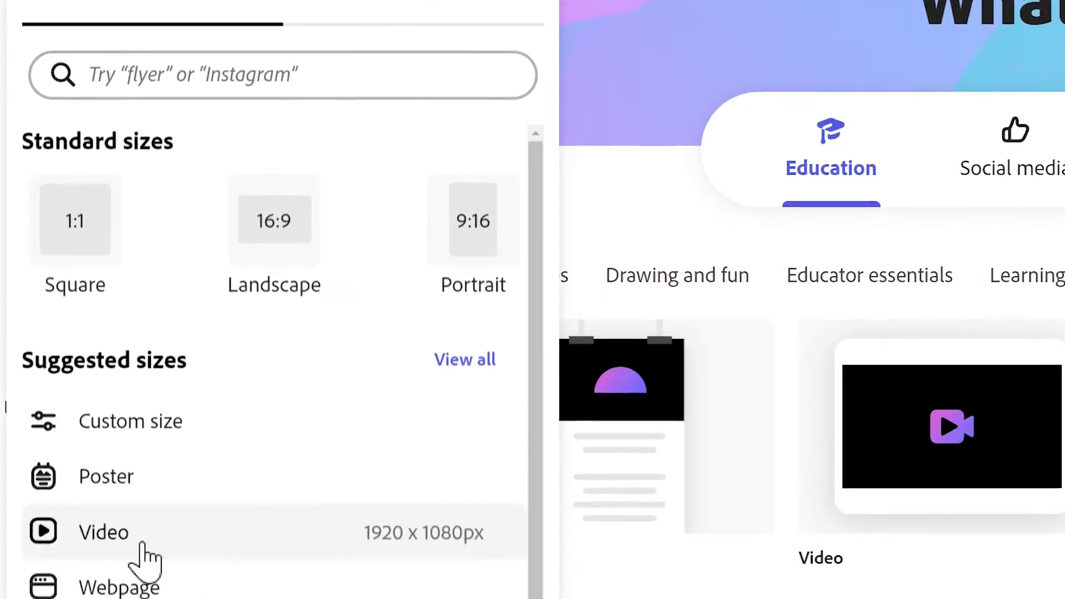
# - Start a new blank video project from the Create menu
pyautogui.click(140, 598)
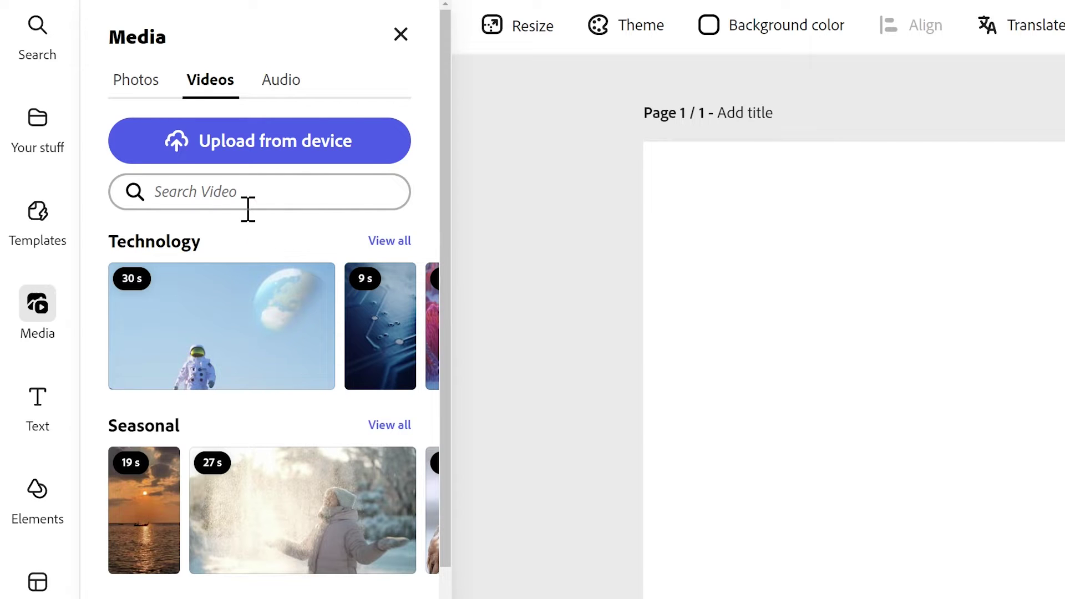
# - Search stock videos for 'flower' and place the 14-second pink blossom clip in scene one
pyautogui.click(248, 209)
pyautogui.write('flower')
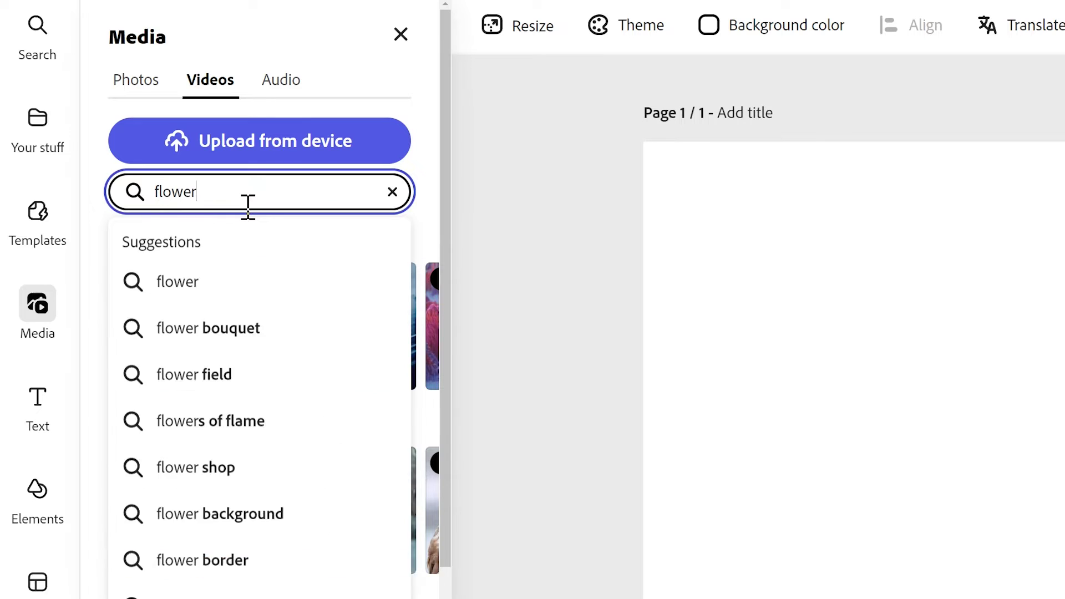
pyautogui.press('Return')
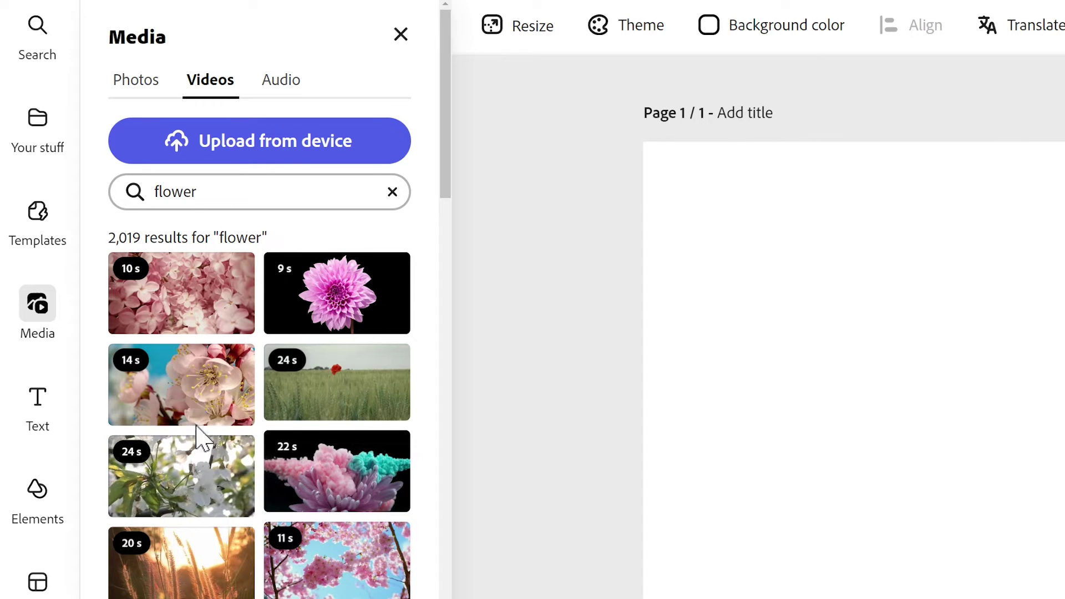
pyautogui.click(195, 397)
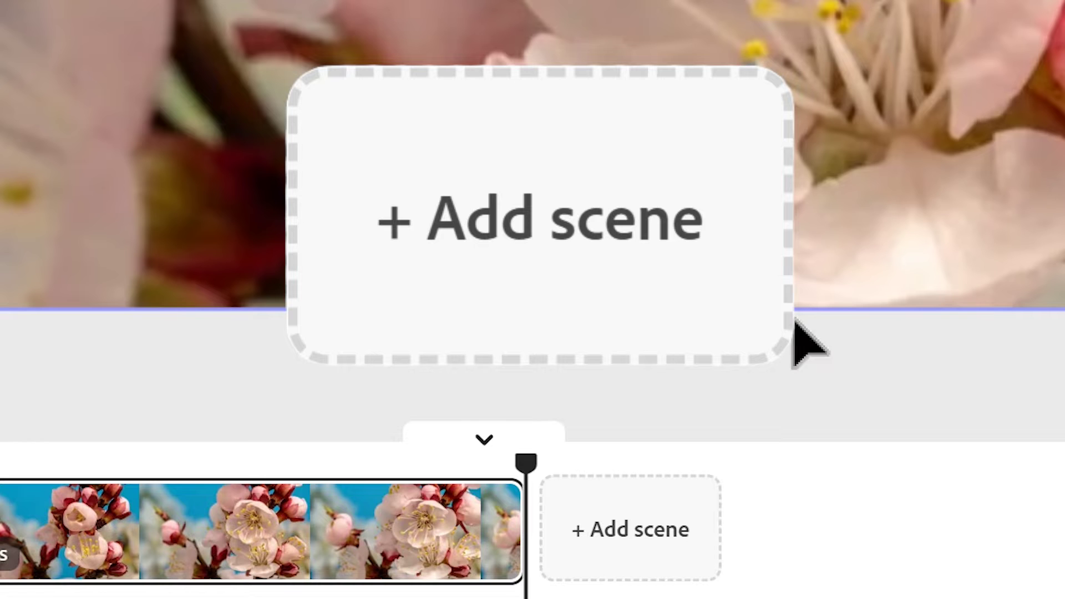
# - Add a second scene holding the 23-second bee-on-white-flower clip from a 'bee' search
pyautogui.click(644, 532)
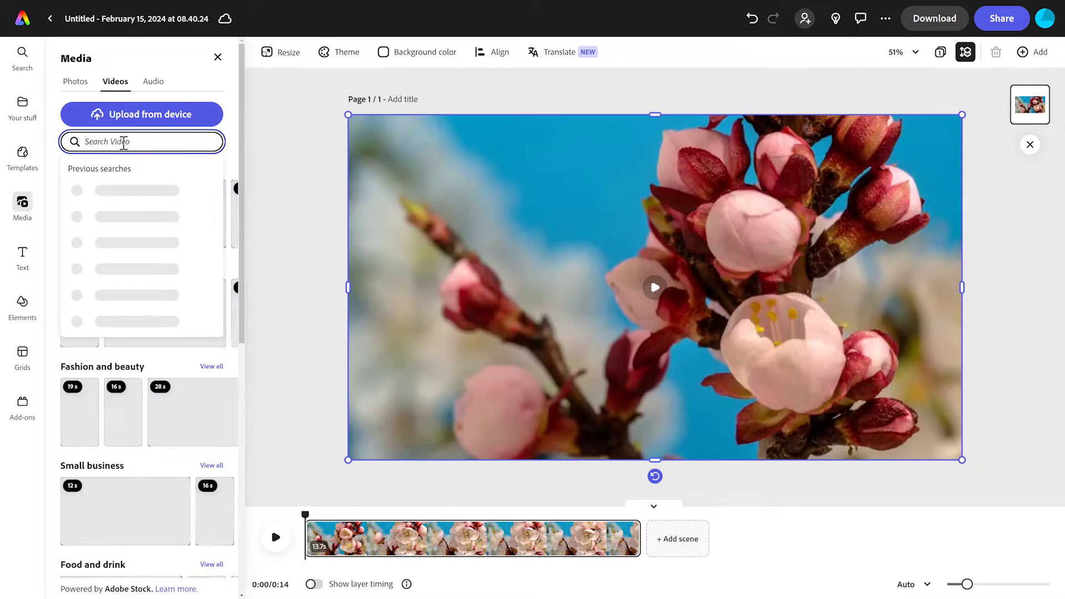
pyautogui.write('bee')
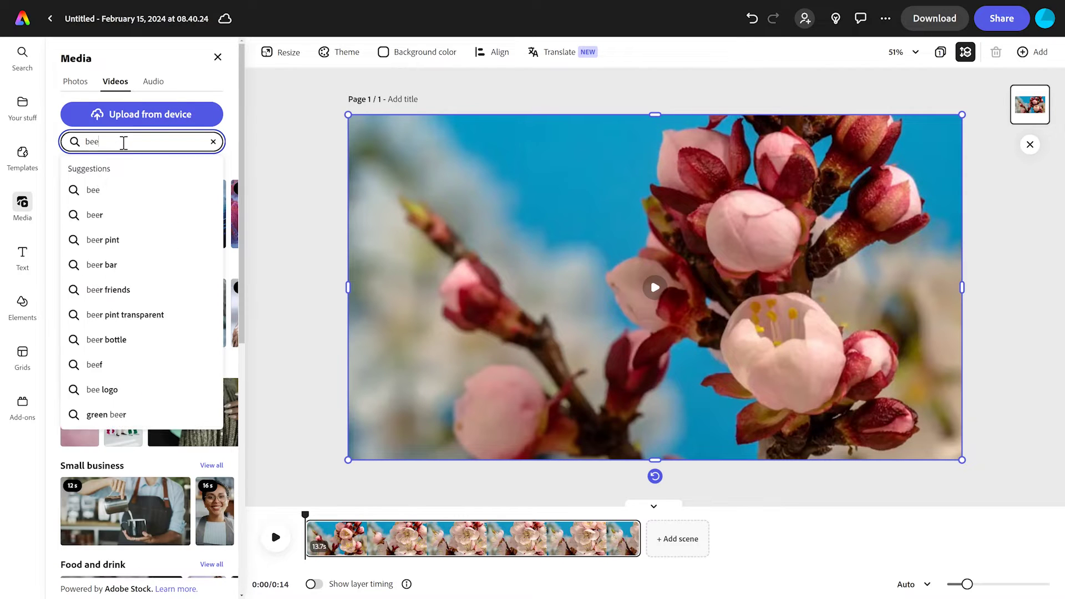
pyautogui.press('Return')
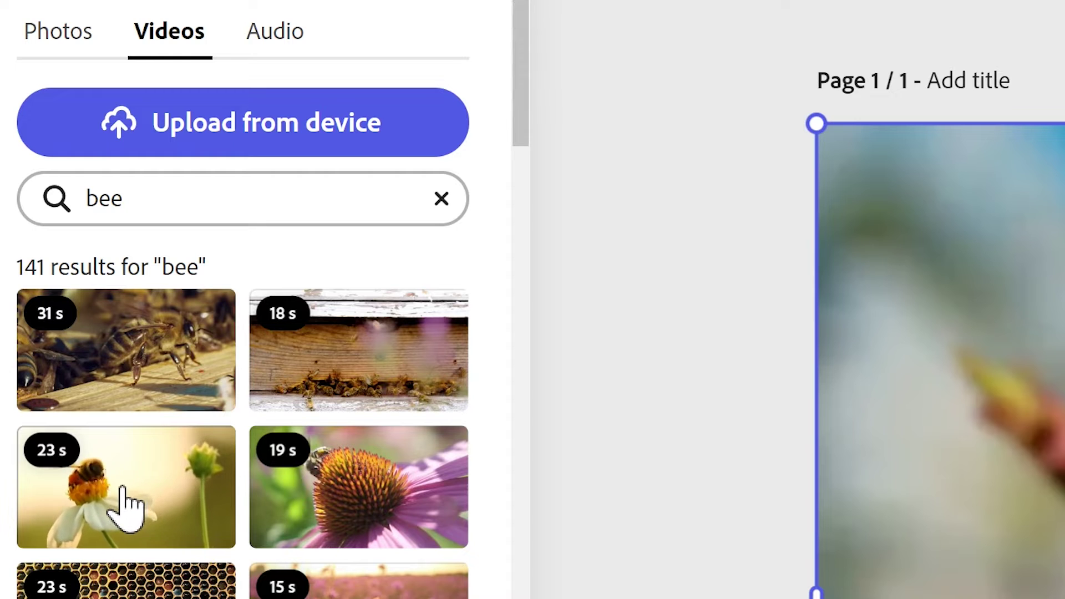
pyautogui.click(143, 482)
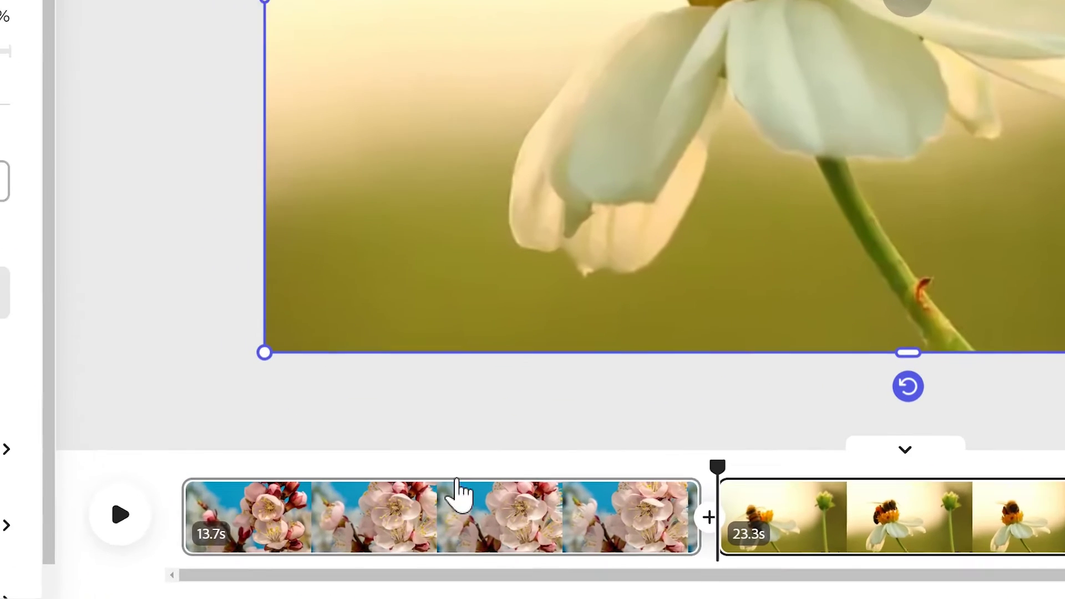
# - Add three more scenes with two white-blossom clips and a 17-second bee close-up
pyautogui.moveTo(509, 543)
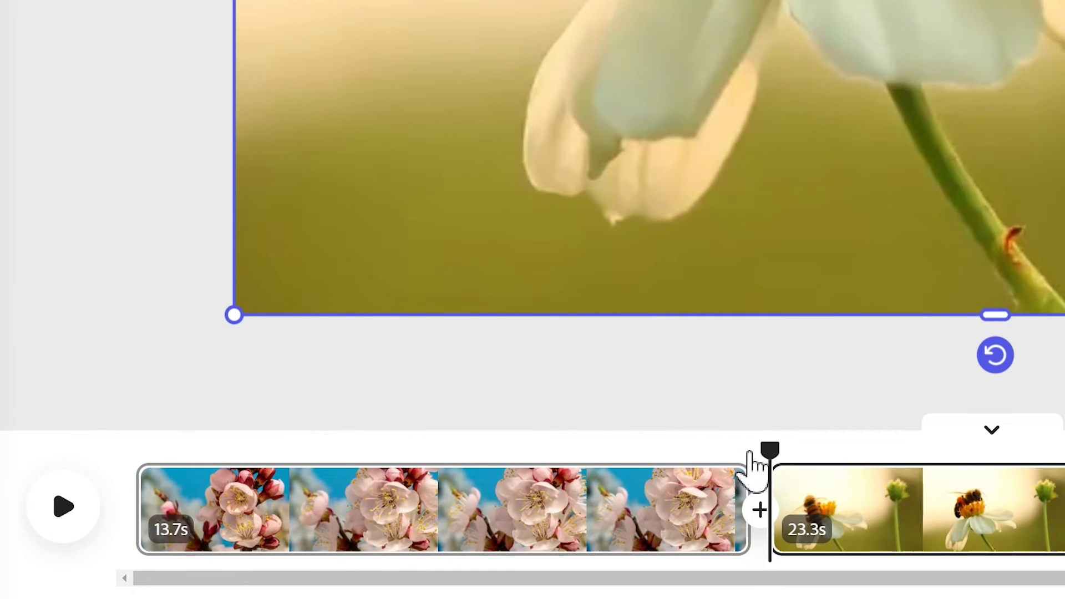
pyautogui.moveTo(699, 446); pyautogui.dragTo(993, 484)
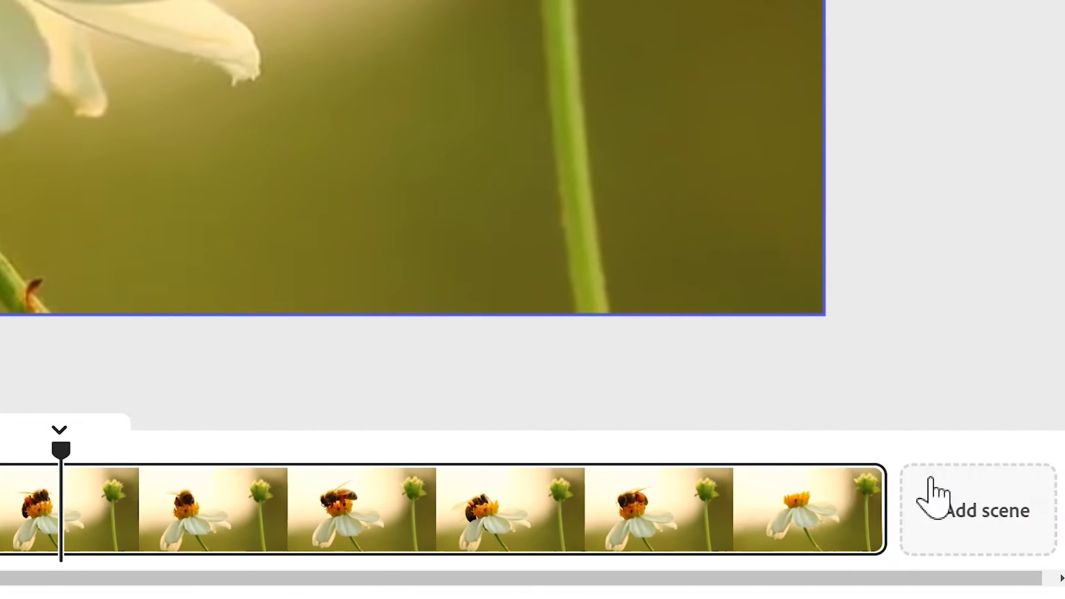
pyautogui.click(929, 489)
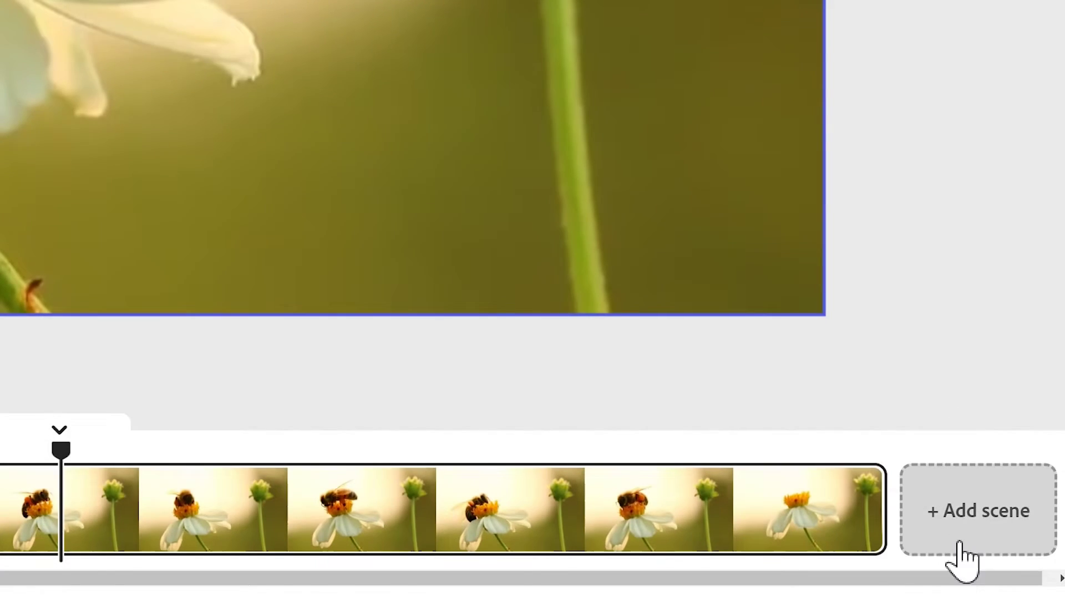
pyautogui.click(955, 544)
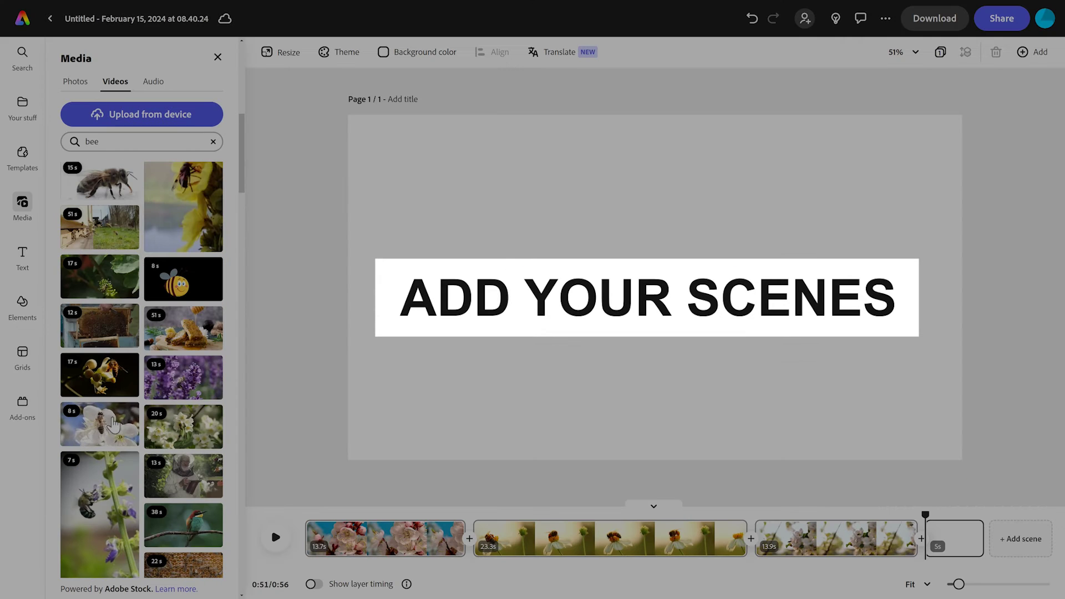
pyautogui.scroll(-3, 193, 347)
pyautogui.click(194, 347)
pyautogui.click(1020, 539)
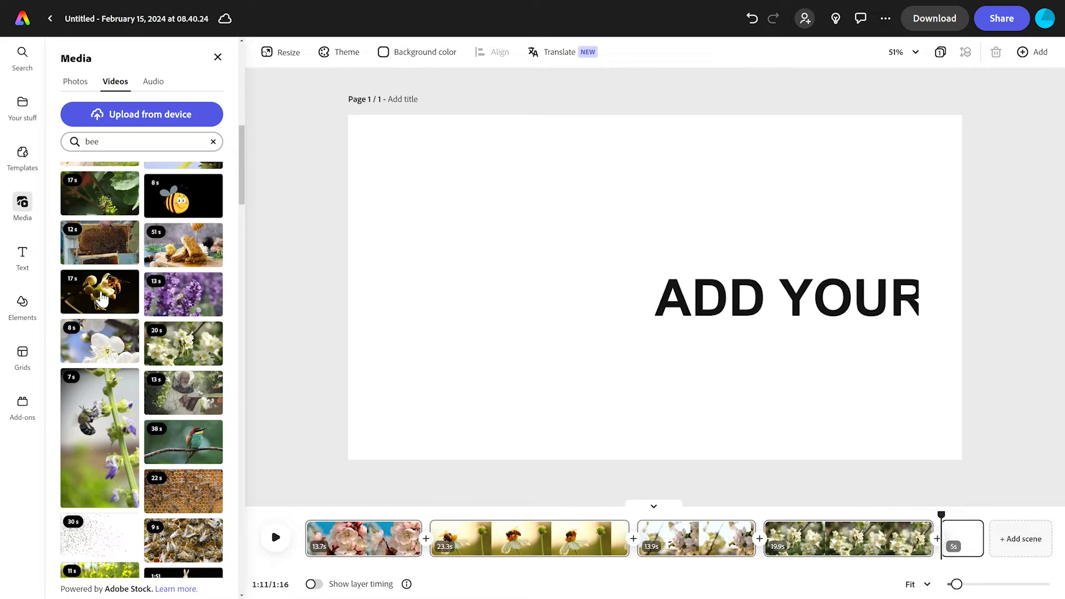
pyautogui.click(101, 298)
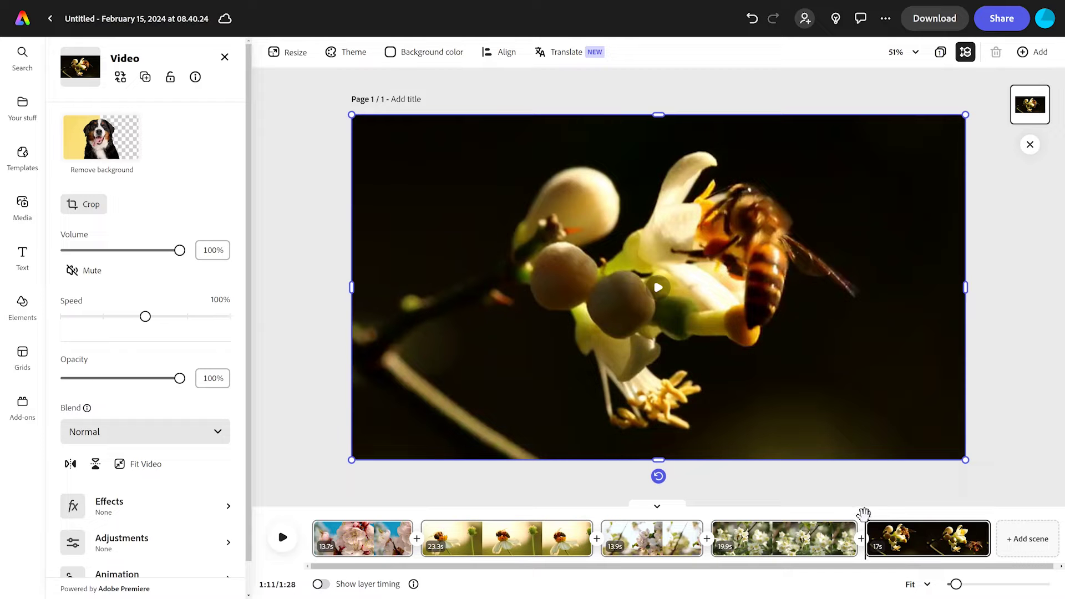
pyautogui.moveTo(863, 514); pyautogui.dragTo(326, 520)
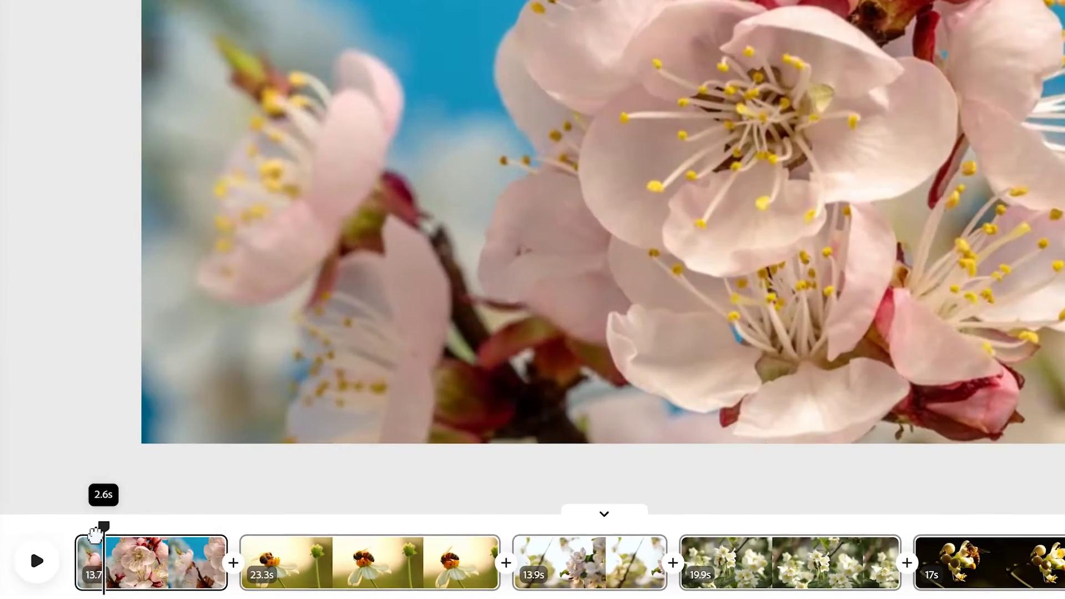
pyautogui.moveTo(95, 534); pyautogui.dragTo(349, 546)
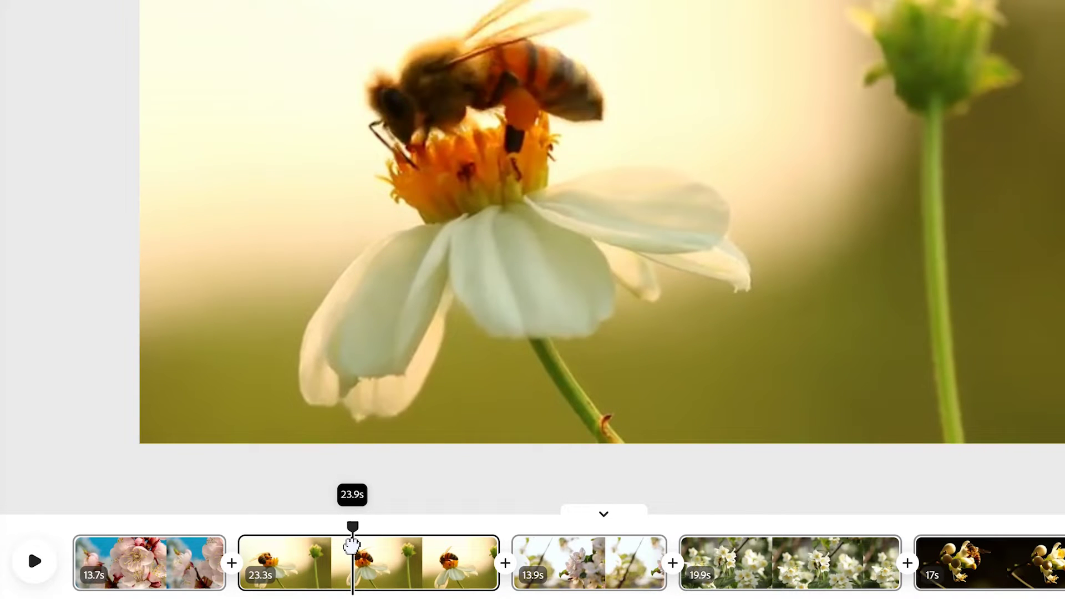
pyautogui.moveTo(359, 545); pyautogui.dragTo(788, 548)
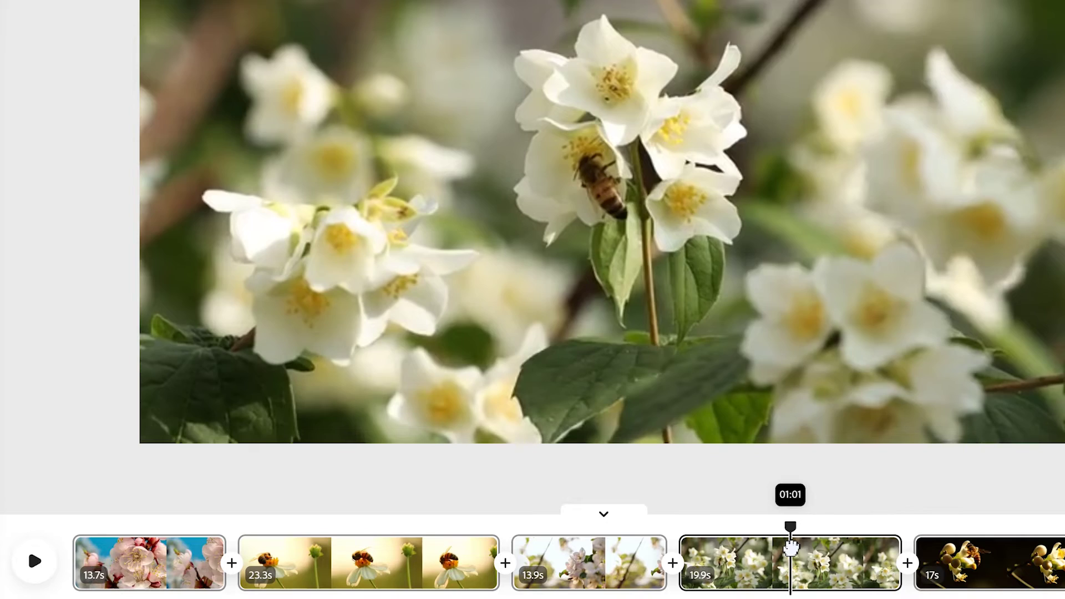
pyautogui.moveTo(790, 548); pyautogui.dragTo(85, 548)
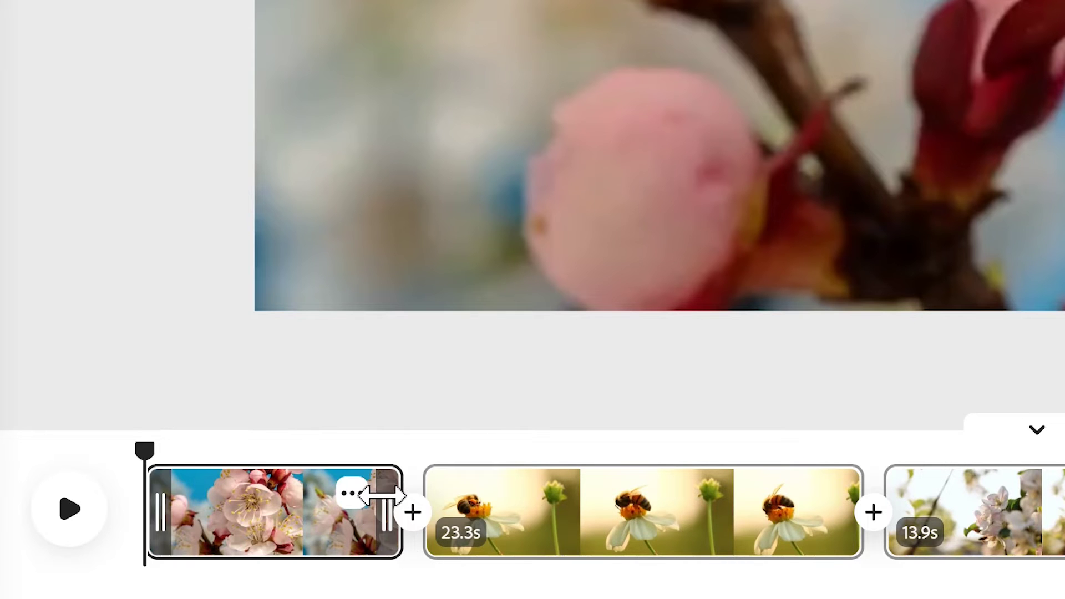
# - Trim the five clips to 5, 5, 5.1, 4.9 and 5 seconds, making a 0:25 video
pyautogui.moveTo(382, 496); pyautogui.dragTo(224, 505)
pyautogui.moveTo(665, 494); pyautogui.dragTo(323, 491)
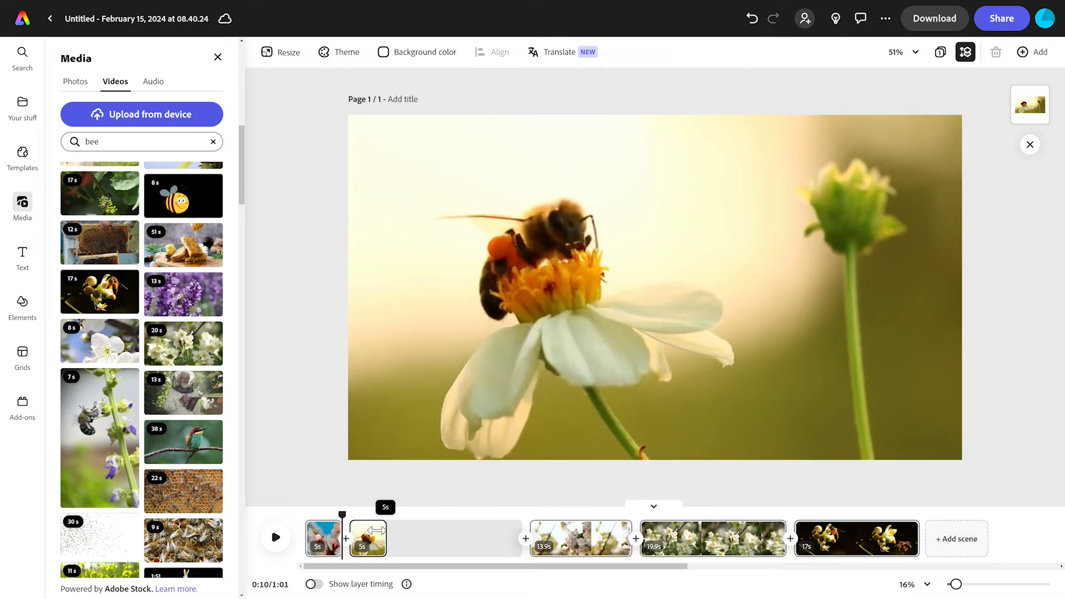
pyautogui.moveTo(376, 530); pyautogui.dragTo(376, 530)
pyautogui.moveTo(486, 530); pyautogui.dragTo(423, 530)
pyautogui.moveTo(578, 526); pyautogui.dragTo(474, 527)
pyautogui.moveTo(608, 533); pyautogui.dragTo(513, 532)
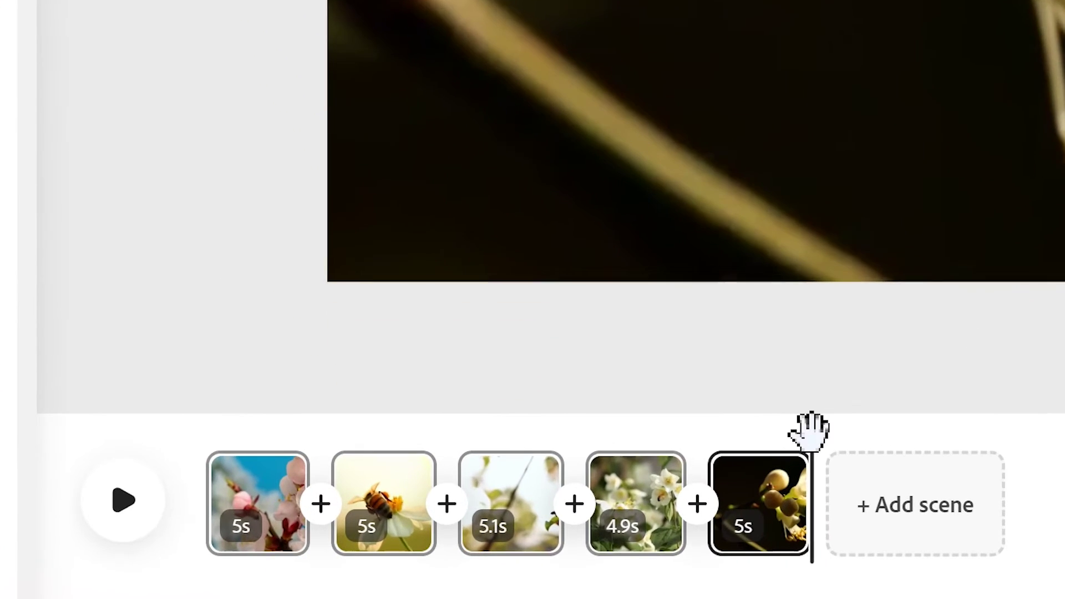
pyautogui.moveTo(809, 431); pyautogui.dragTo(194, 488)
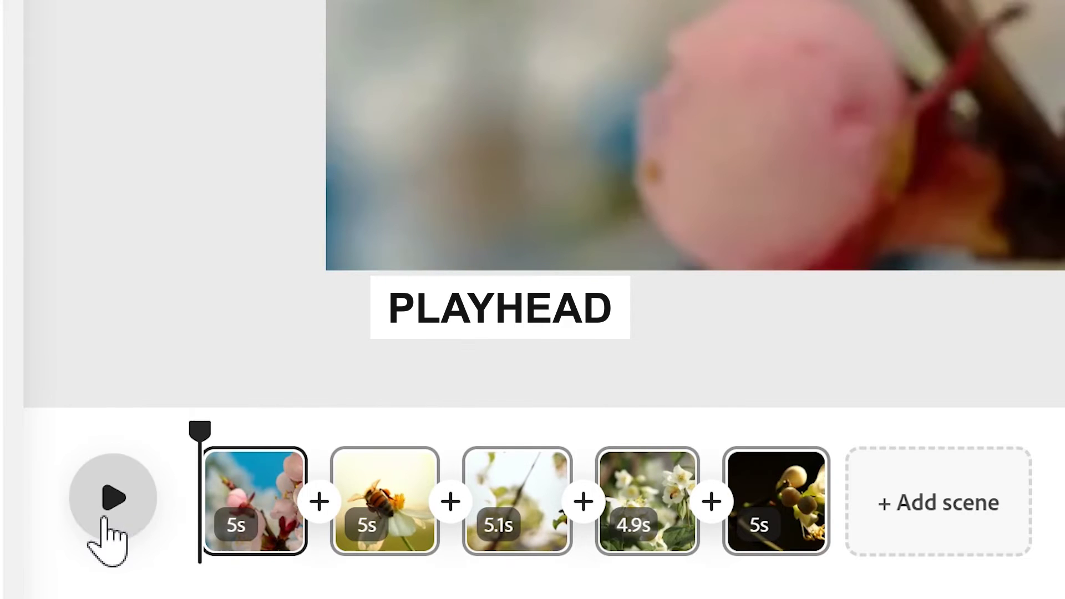
pyautogui.click(110, 522)
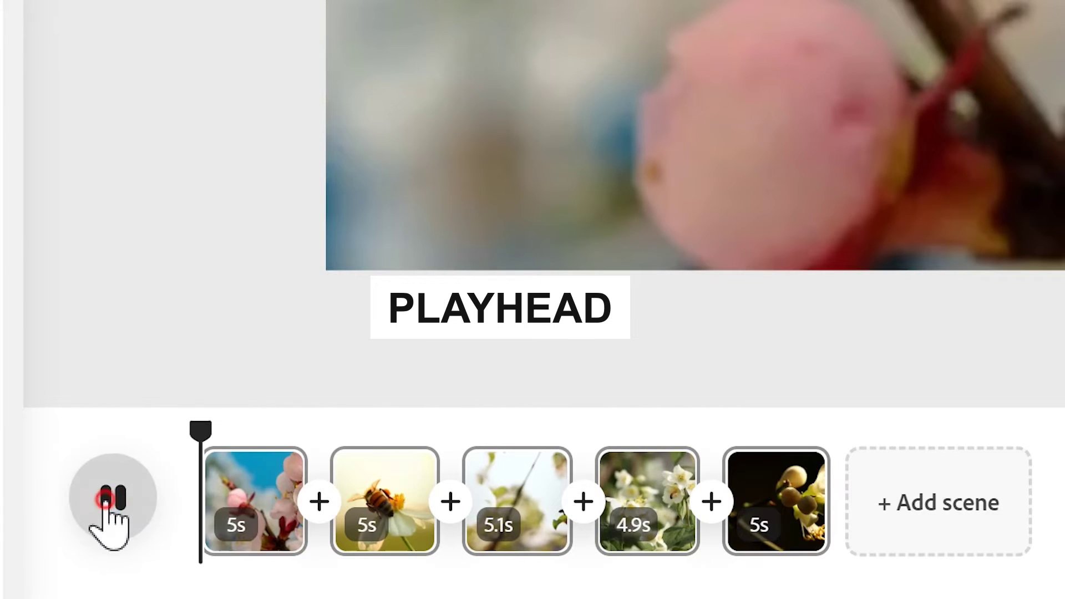
pyautogui.click(114, 513)
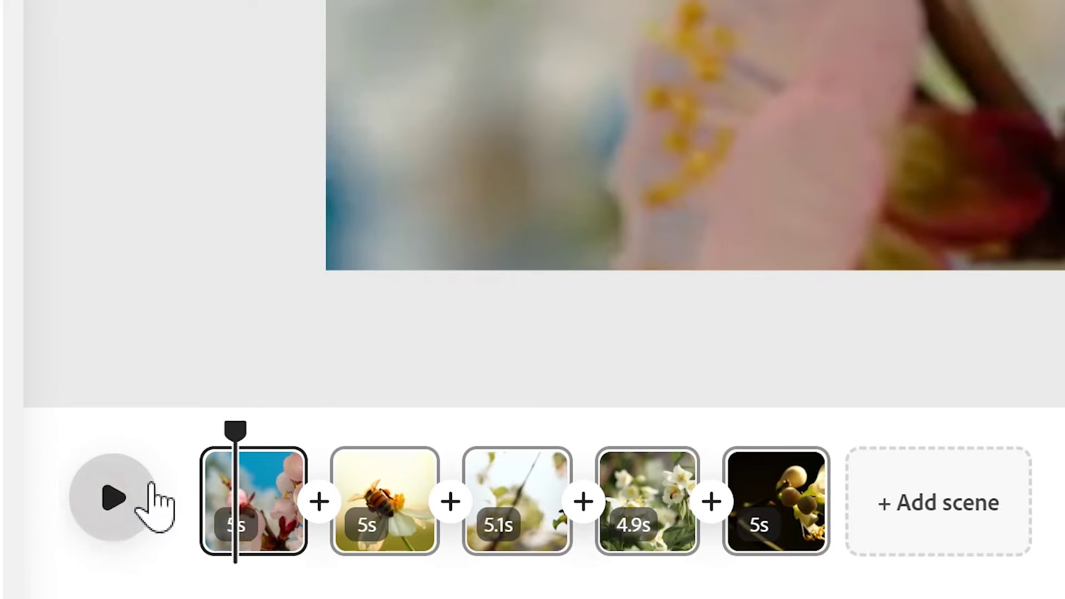
pyautogui.moveTo(232, 431); pyautogui.dragTo(518, 432)
pyautogui.click(92, 499)
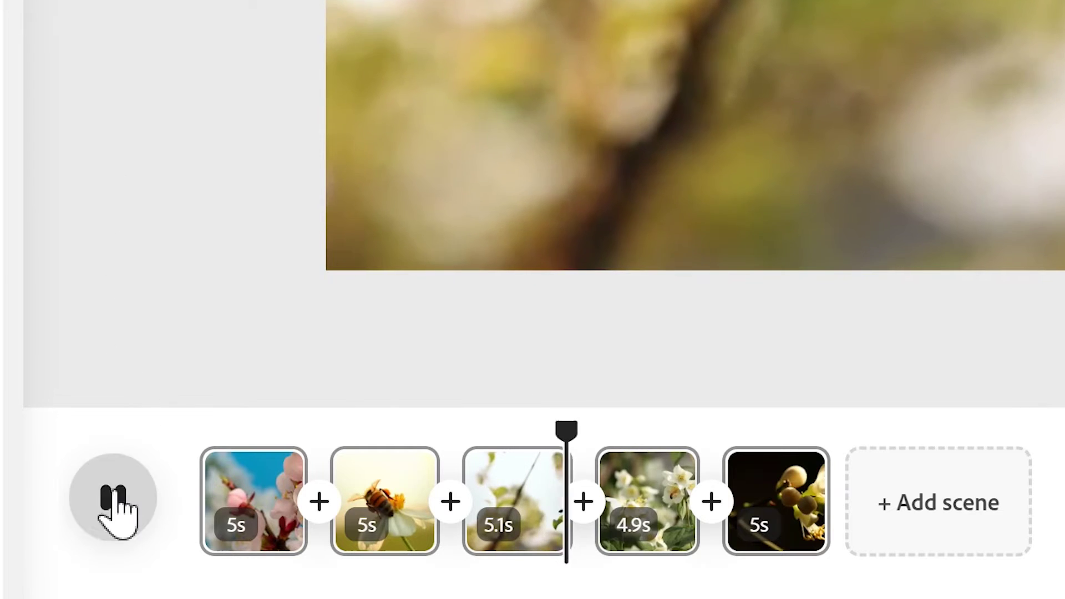
pyautogui.click(114, 506)
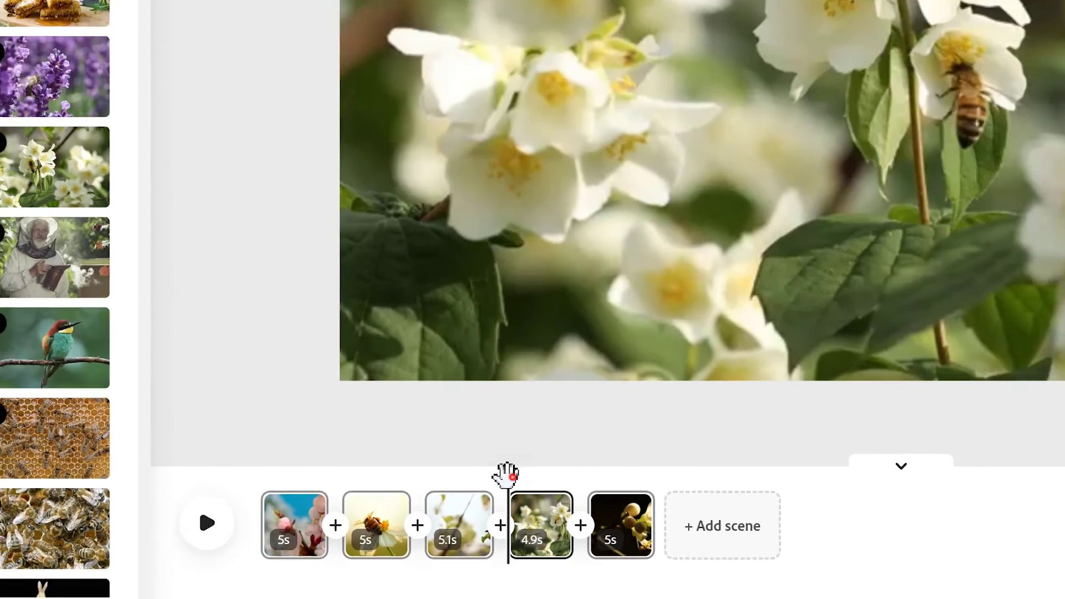
pyautogui.moveTo(505, 474); pyautogui.dragTo(225, 482)
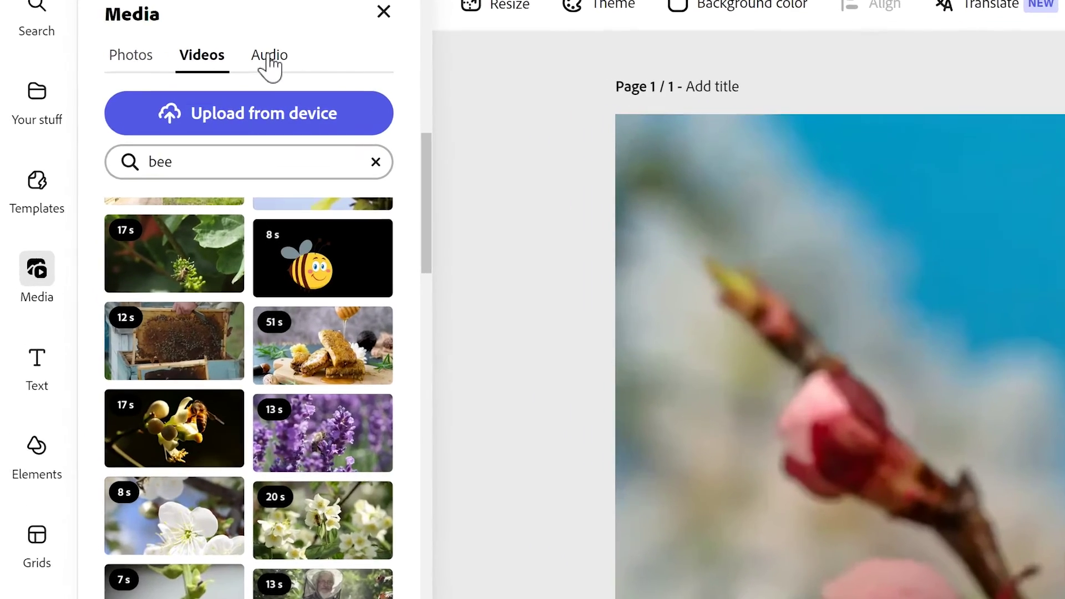
# - Search audio for 'epic' and add 'A World Full of Surprises Loop' as 25-second background music
pyautogui.click(269, 56)
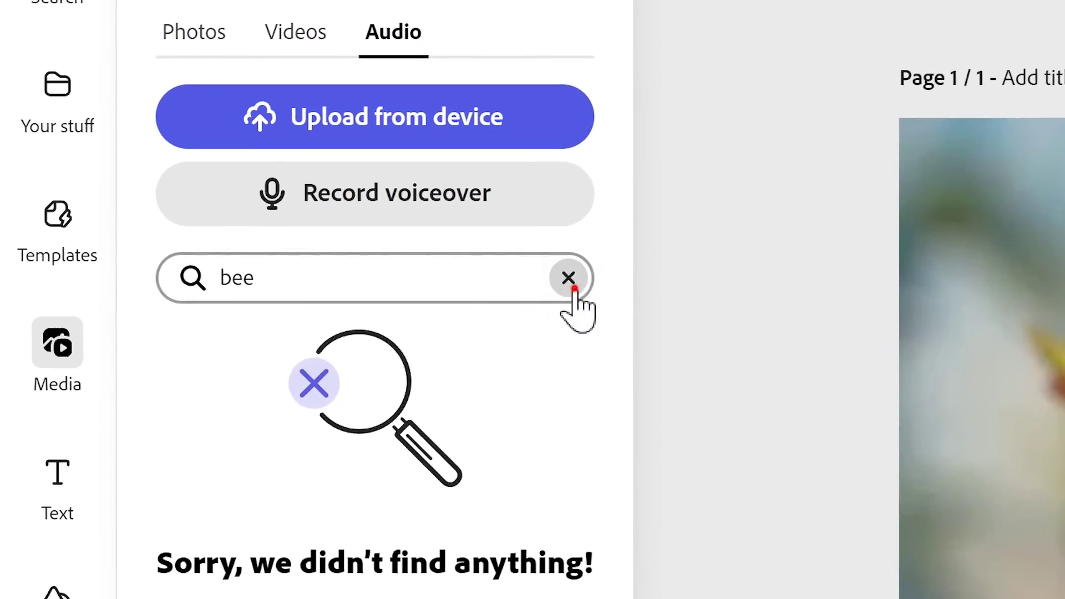
pyautogui.click(569, 278)
pyautogui.click(468, 276)
pyautogui.click(731, 312)
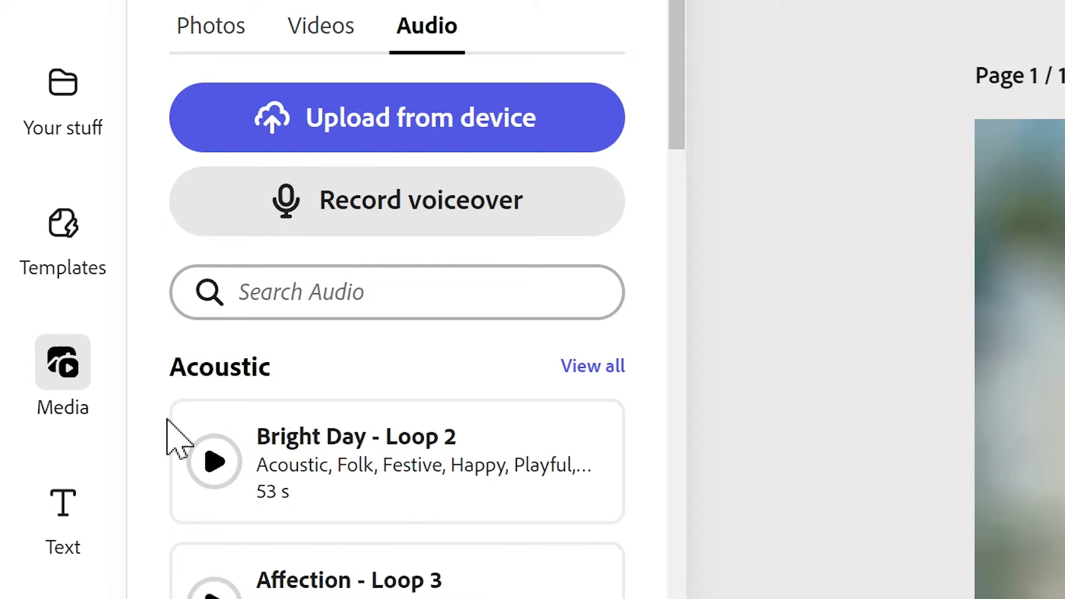
pyautogui.click(368, 293)
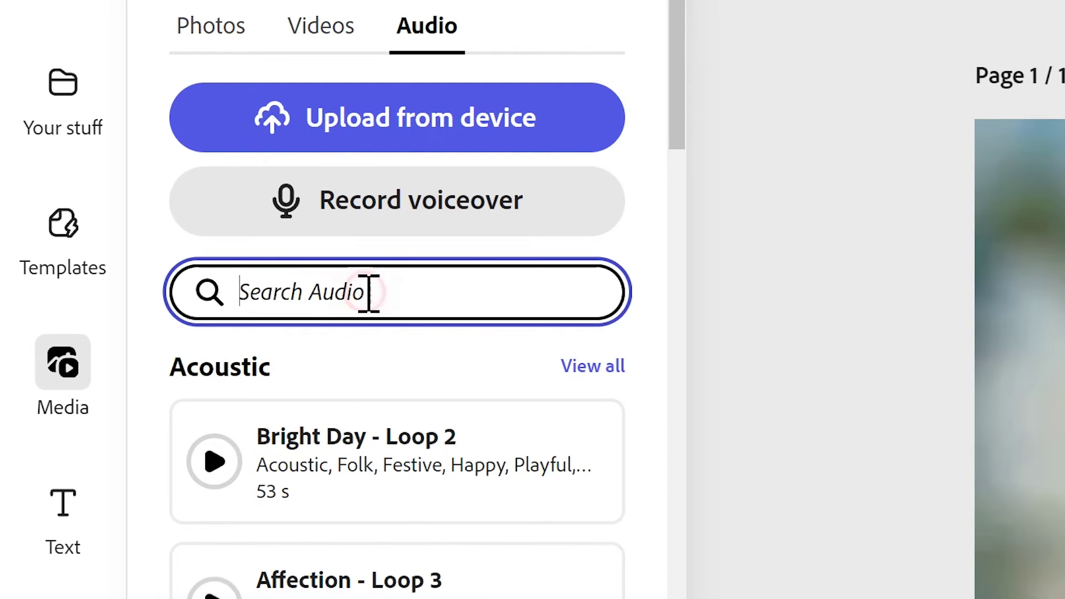
pyautogui.write('epic')
pyautogui.press('Return')
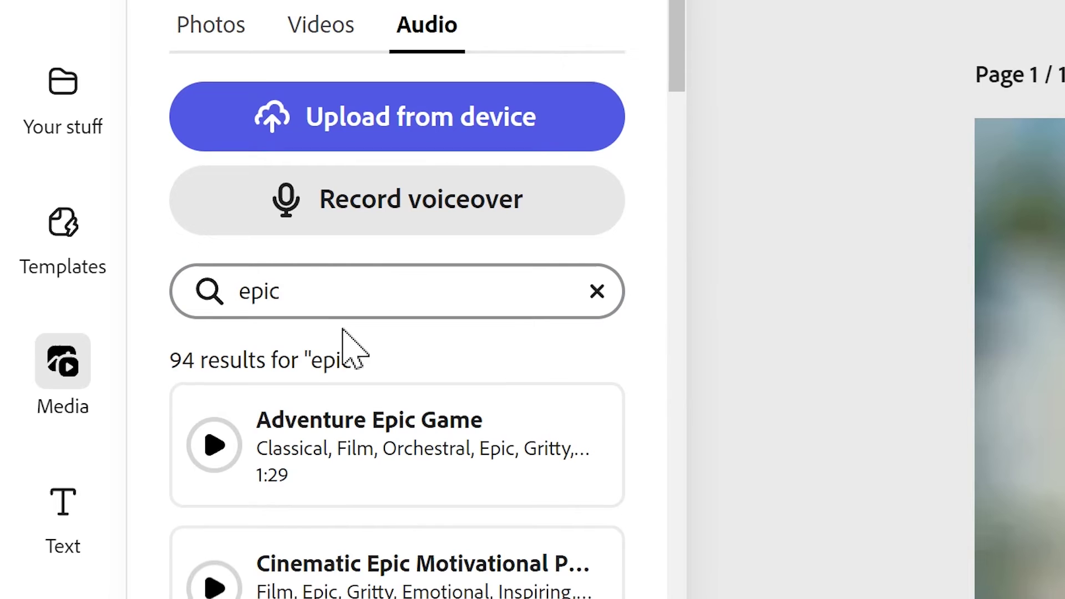
pyautogui.scroll(-6, 421, 493)
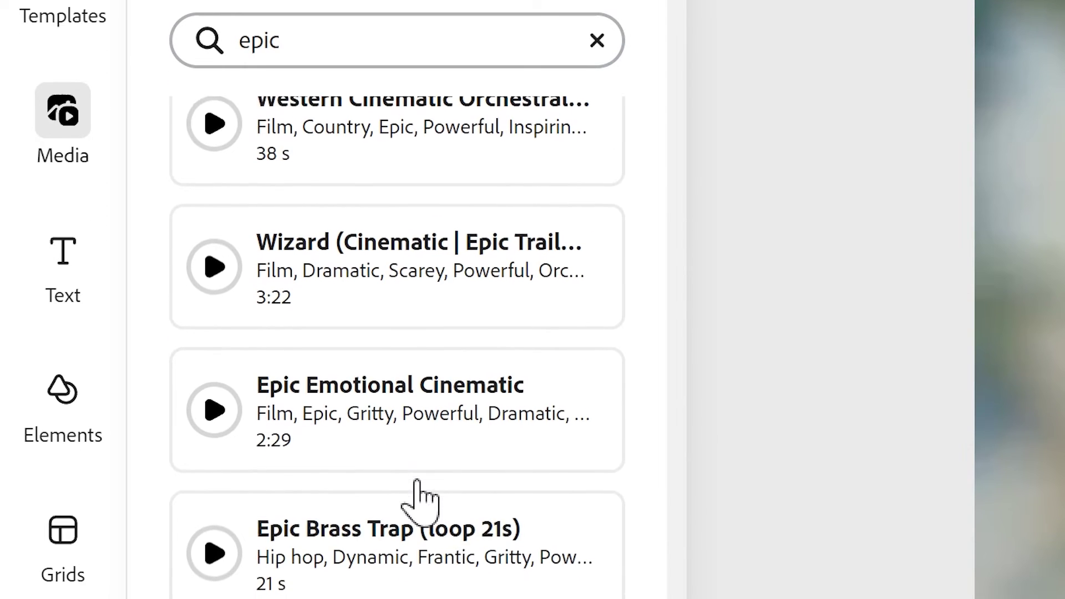
pyautogui.scroll(-4, 419, 502)
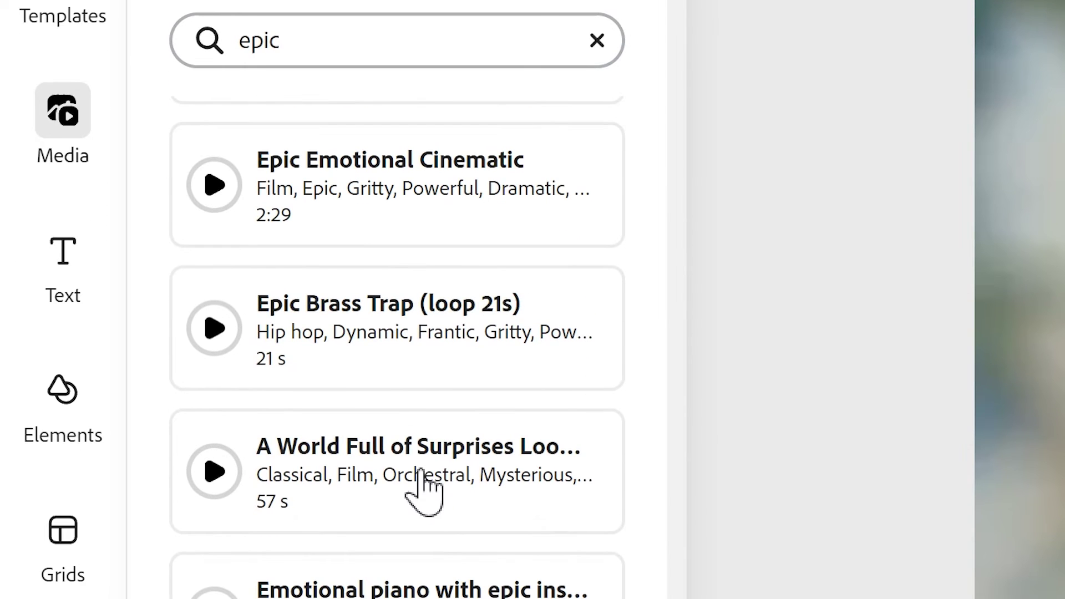
pyautogui.click(217, 470)
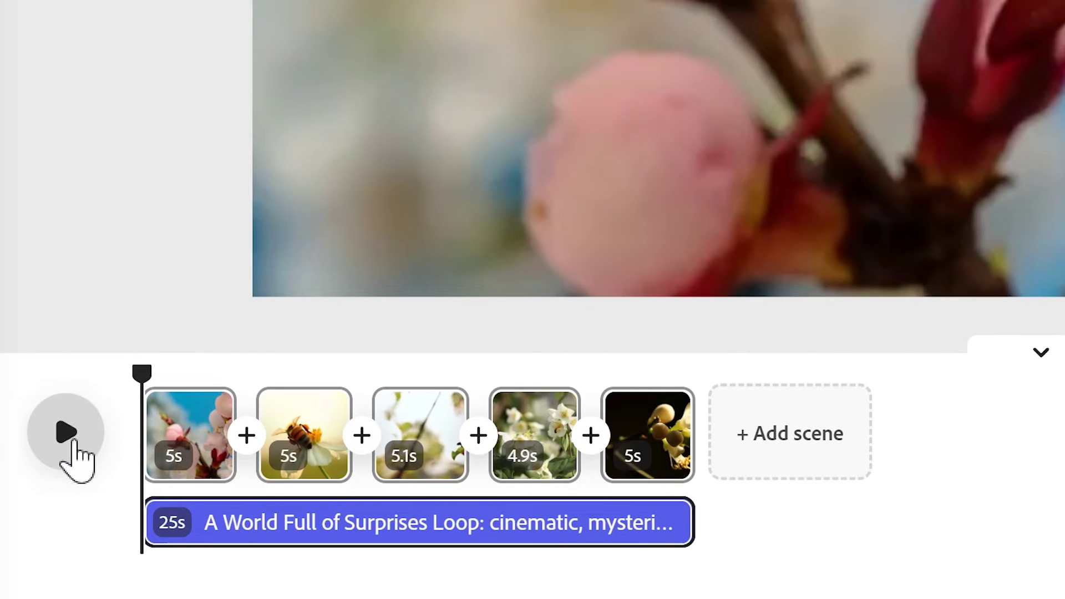
pyautogui.click(44, 437)
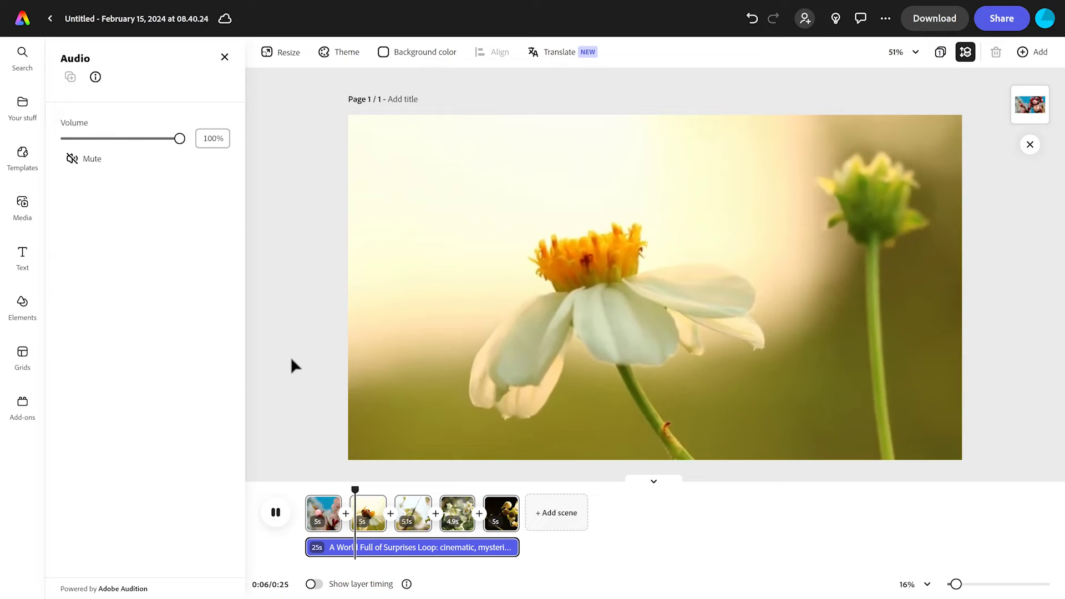
pyautogui.click(409, 490)
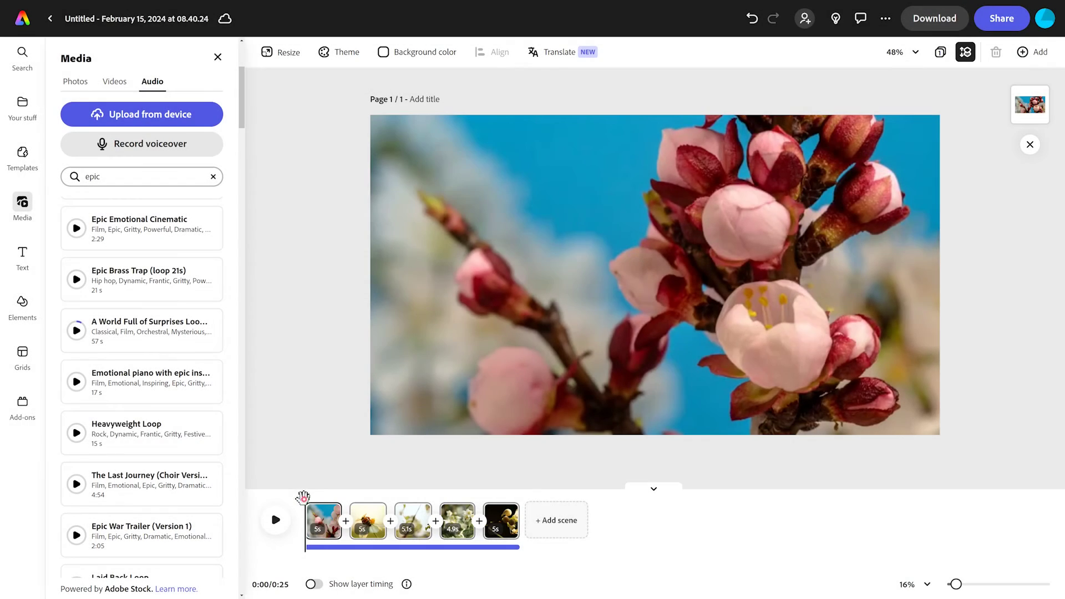
# - Add a text box on scene one reading 'Flowers are brightly coloured and fragrant to attract the pollinators.'
pyautogui.moveTo(304, 496)
pyautogui.mouseDown()
pyautogui.moveTo(348, 499)
pyautogui.moveTo(302, 504)
pyautogui.mouseUp()
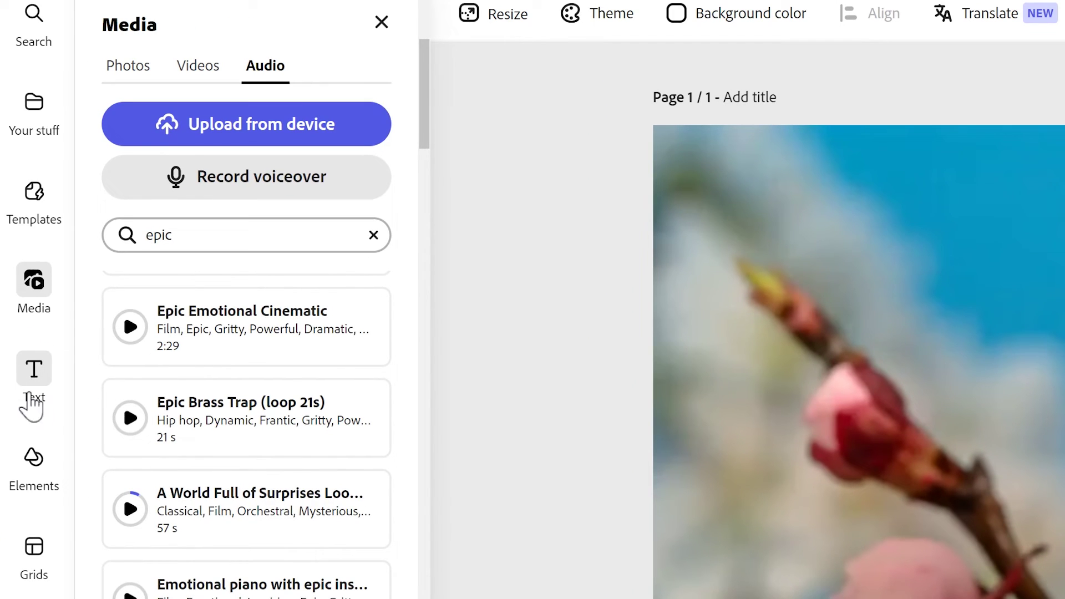
pyautogui.click(34, 393)
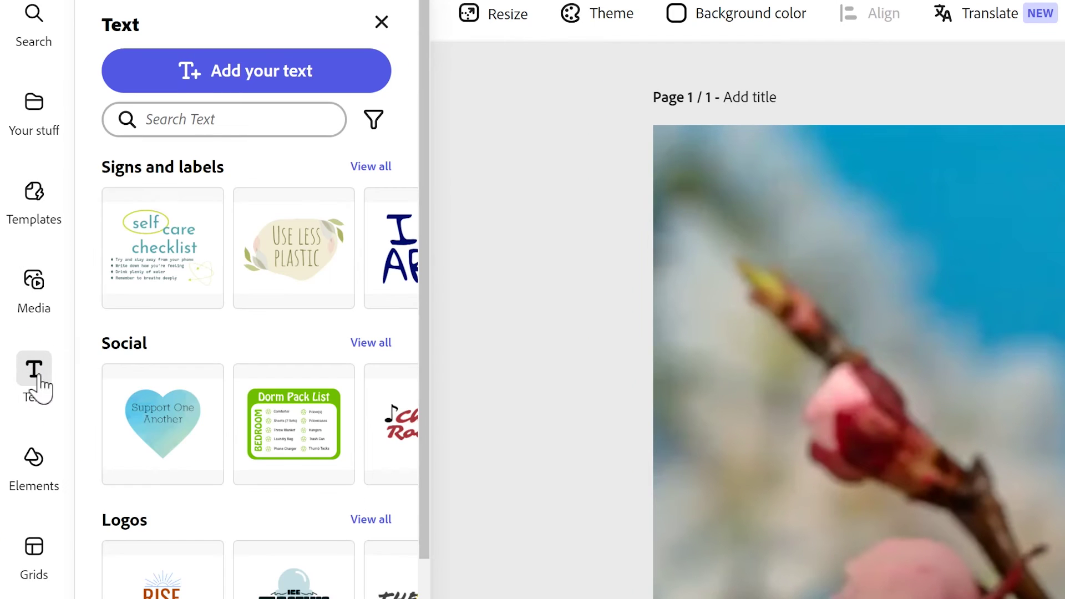
pyautogui.click(266, 83)
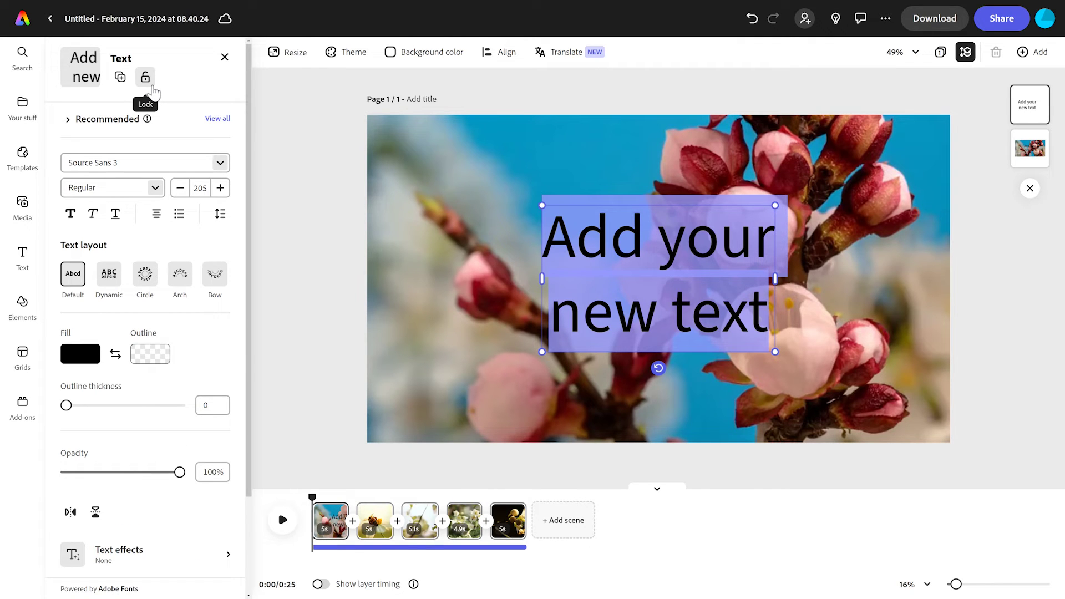
pyautogui.write('Flow')
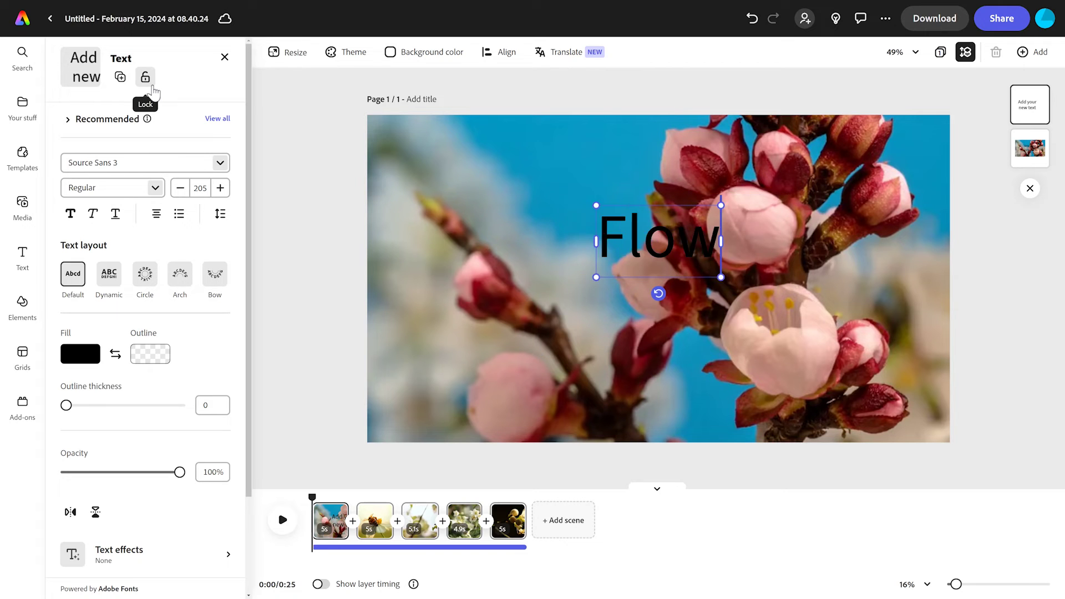
pyautogui.write('ers are brightly coloured and fragrant to attract the pollinators.')
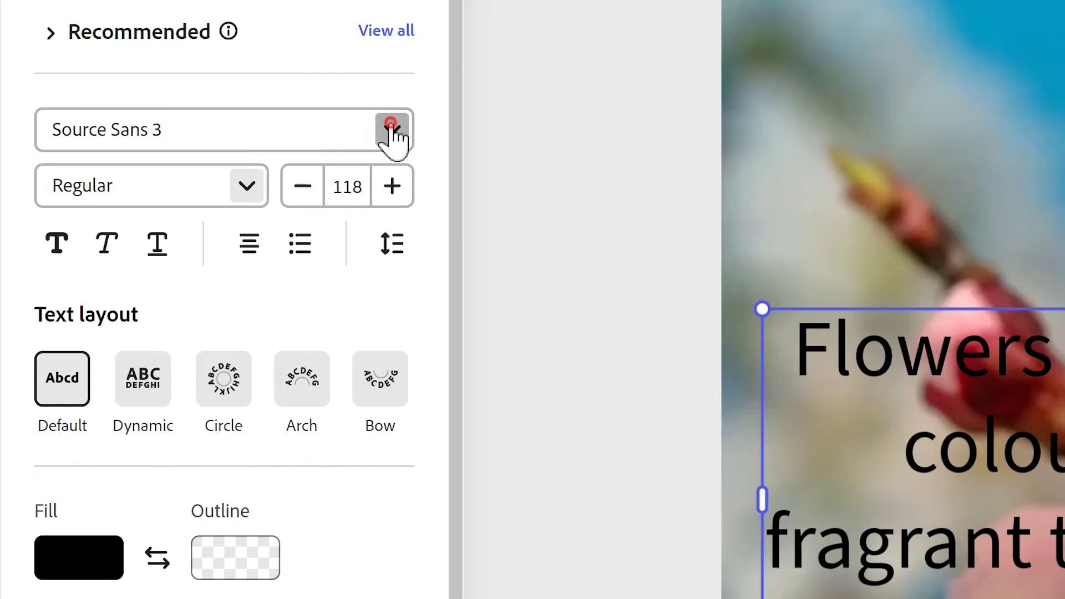
# - Set the caption font to Finesse Italic after trying Kaushan Script
pyautogui.click(390, 128)
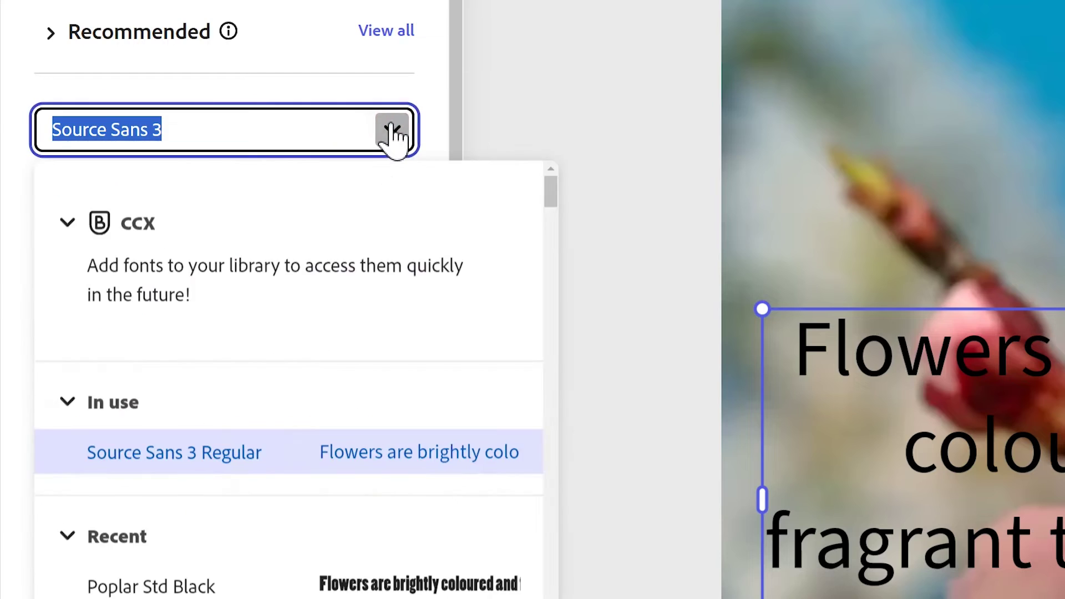
pyautogui.click(219, 386)
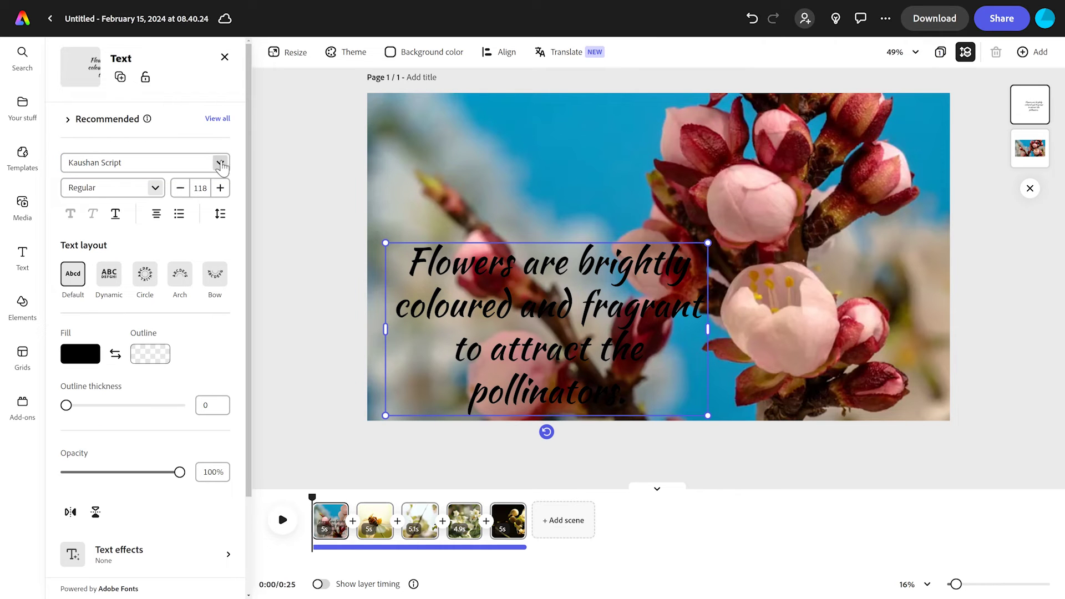
pyautogui.click(219, 162)
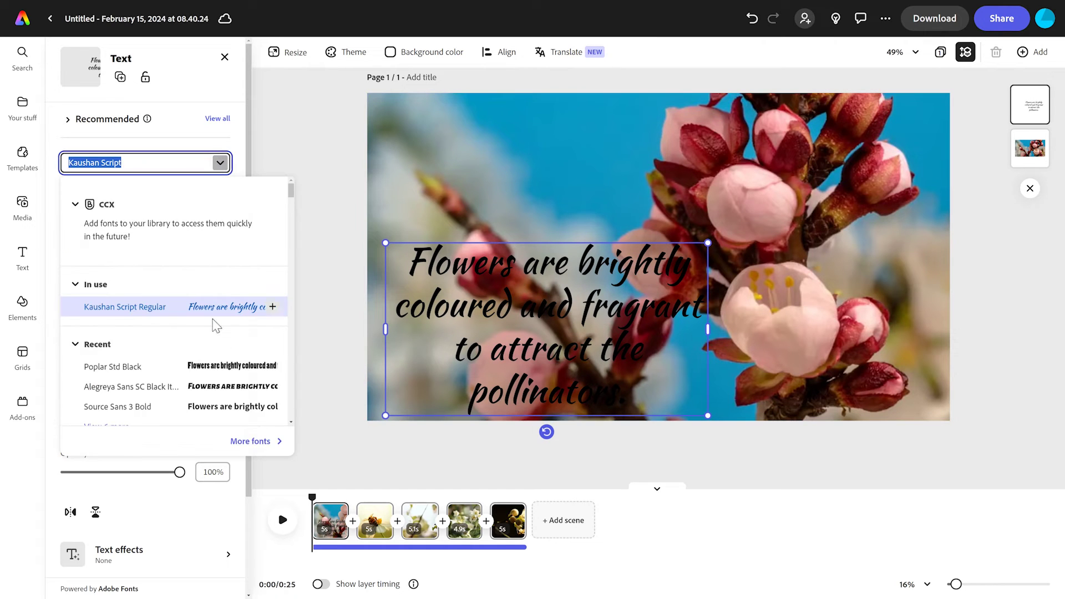
pyautogui.click(128, 368)
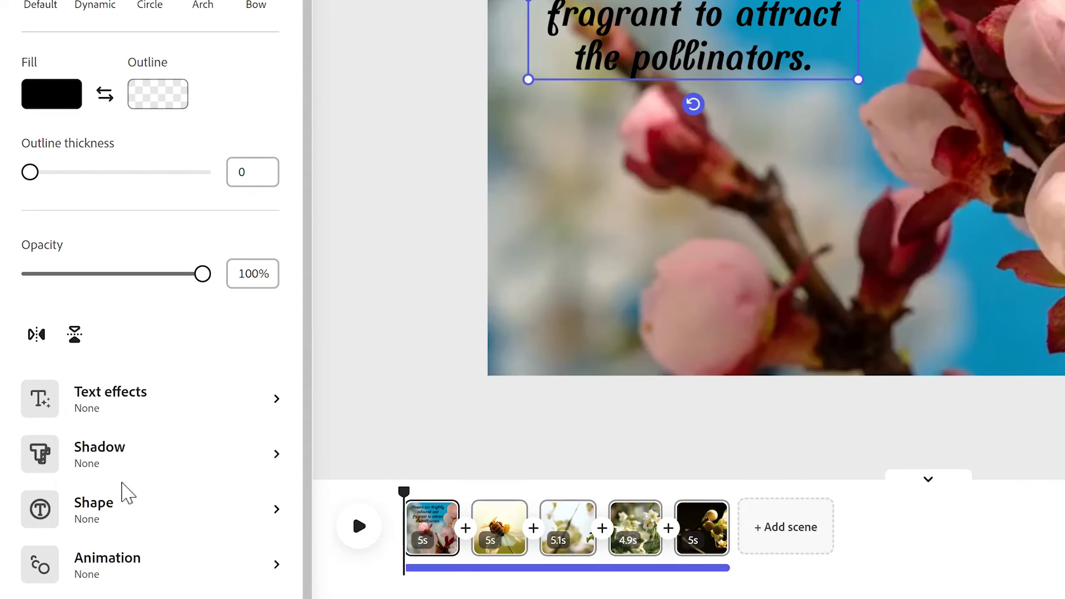
# - Apply a shadow preset and a custom pale pink #E0B3AD highlight shape behind the caption lines
pyautogui.click(109, 458)
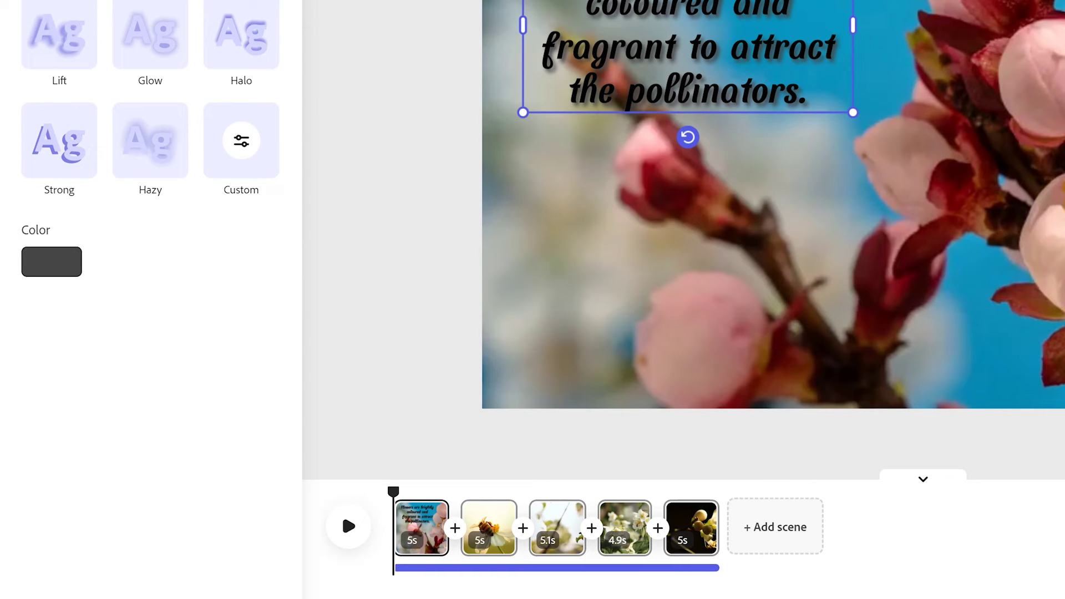
pyautogui.press('Escape')
pyautogui.scroll(-1, 156, 376)
pyautogui.scroll(-3, 155, 376)
pyautogui.click(130, 515)
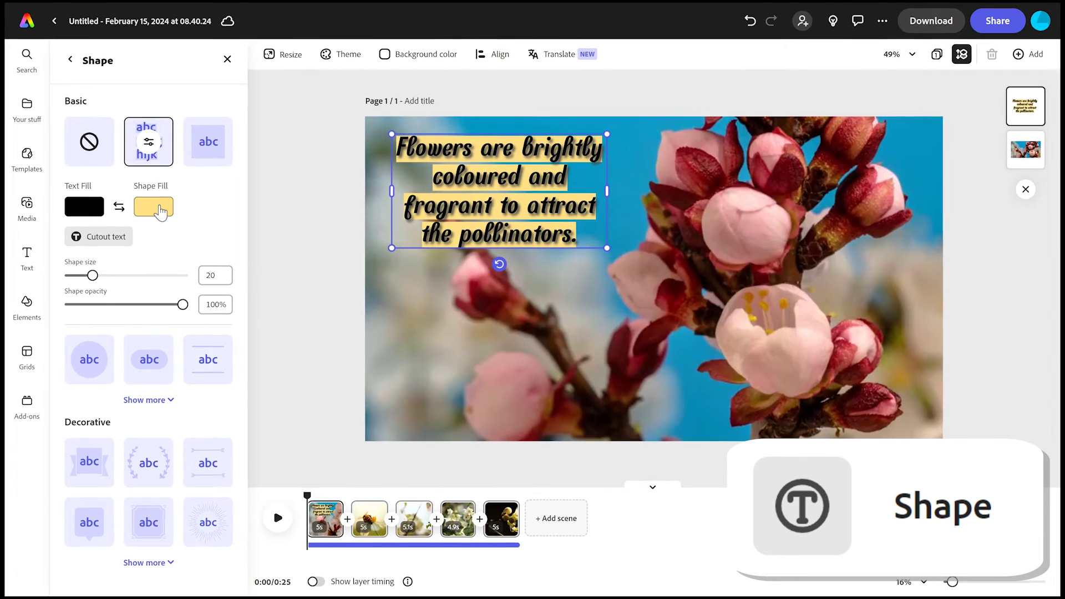
pyautogui.click(159, 212)
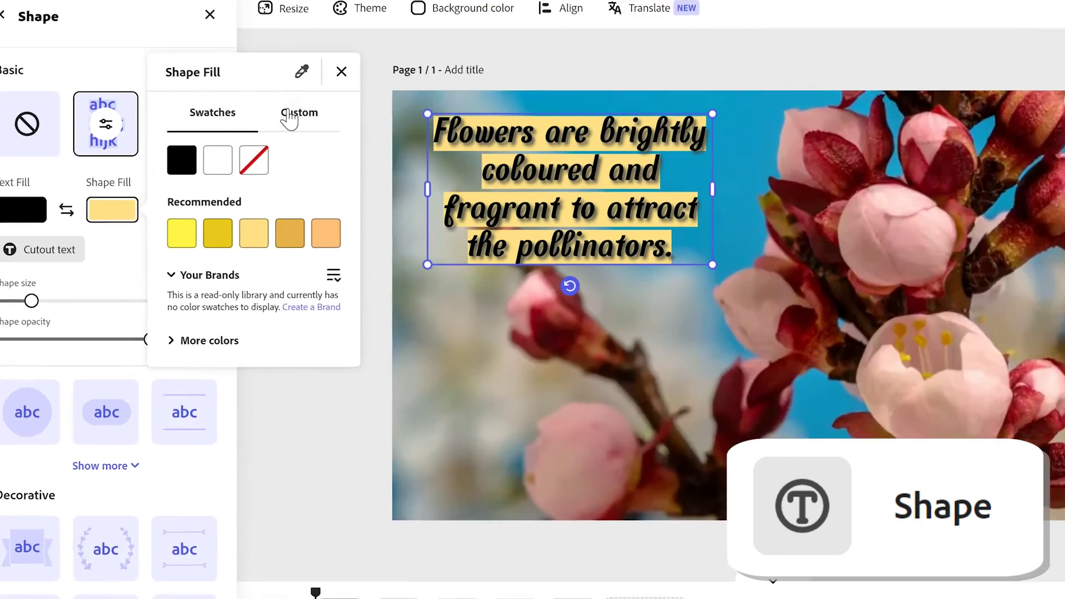
pyautogui.click(311, 139)
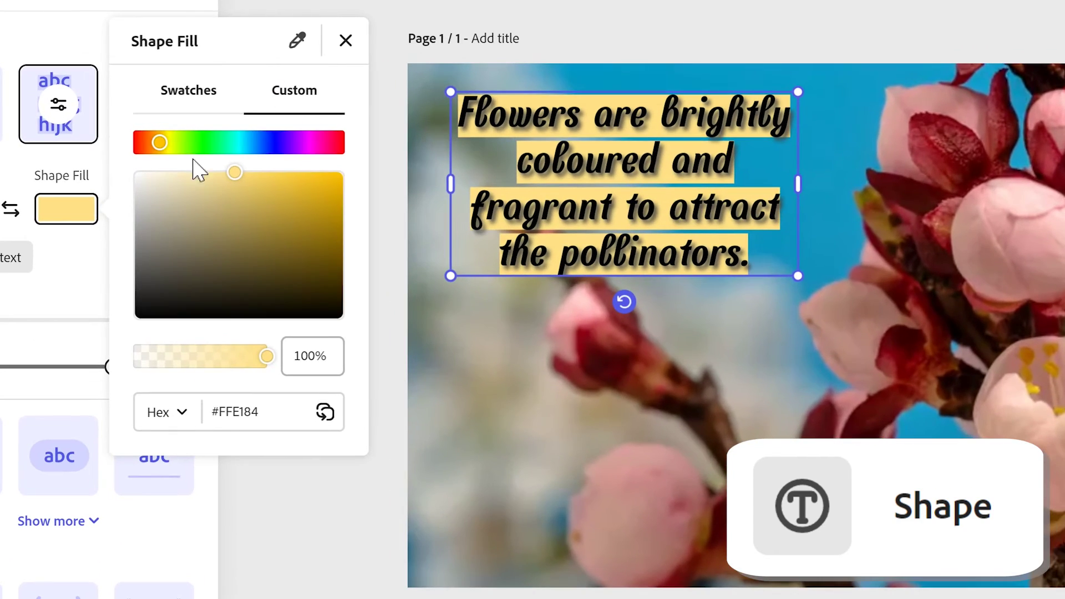
pyautogui.moveTo(194, 142)
pyautogui.mouseDown()
pyautogui.moveTo(209, 143)
pyautogui.moveTo(194, 143)
pyautogui.mouseUp()
pyautogui.moveTo(257, 207); pyautogui.dragTo(183, 190)
pyautogui.moveTo(194, 143); pyautogui.dragTo(137, 142)
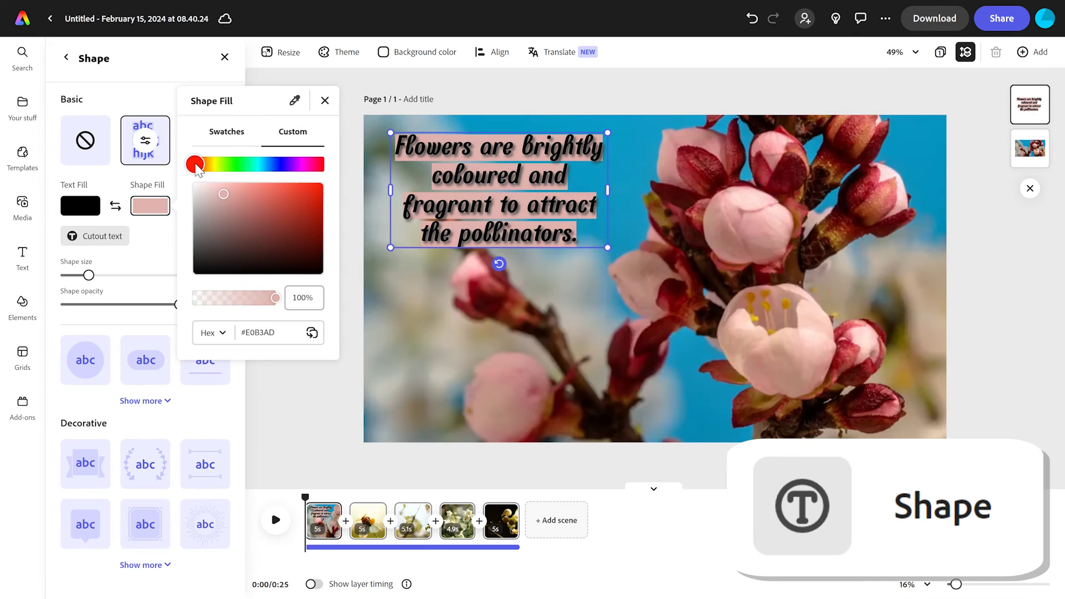
pyautogui.click(327, 102)
pyautogui.click(312, 122)
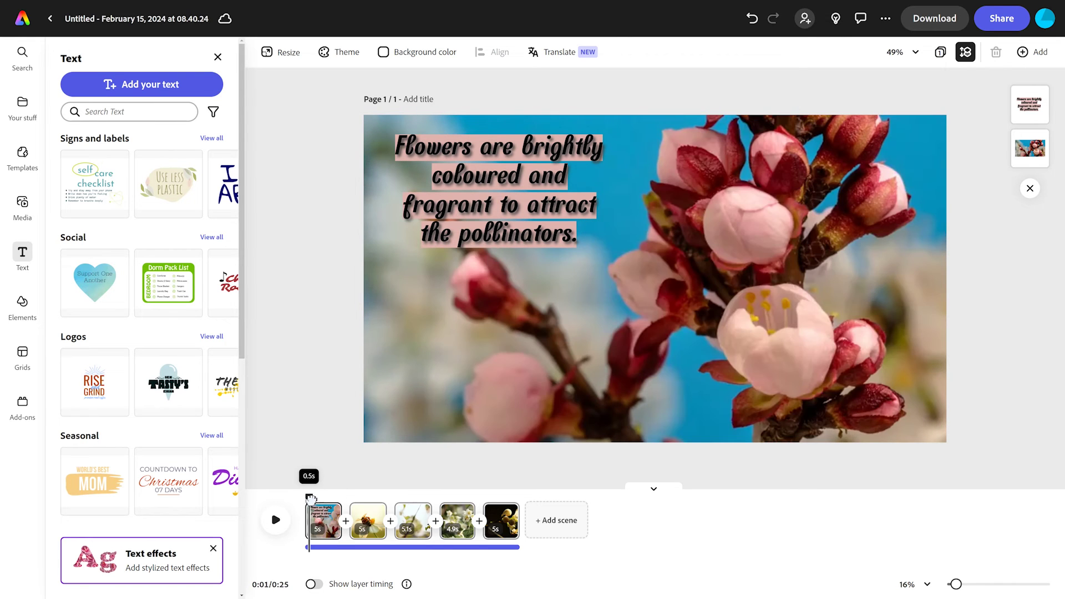
# - Add 'The pollinator (bee) lands on the first flower.' to scene two, shrunk and moved lower left
pyautogui.moveTo(308, 497); pyautogui.dragTo(346, 498)
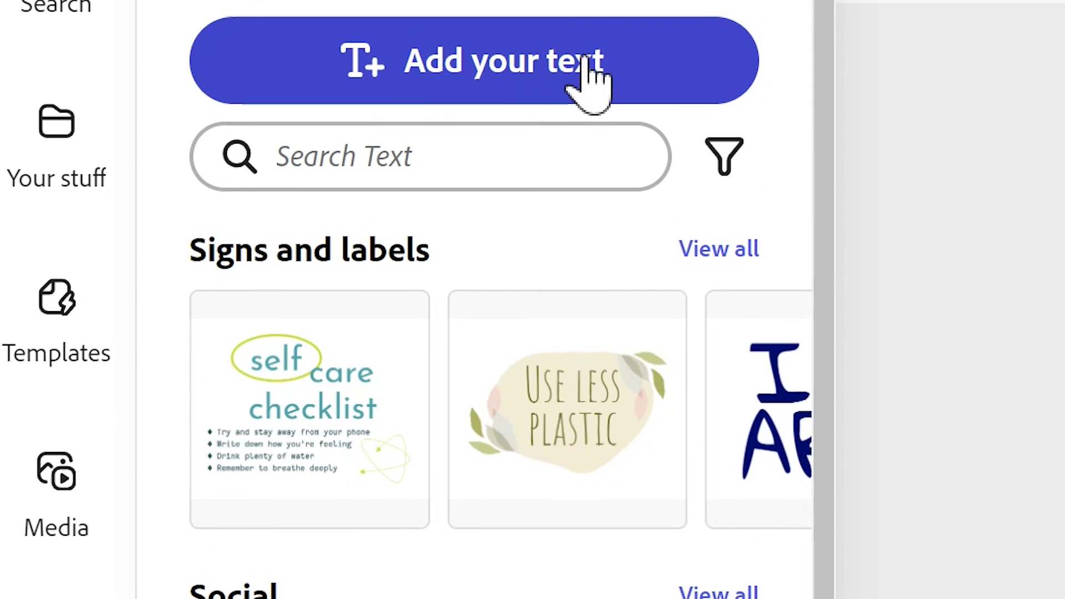
pyautogui.click(550, 64)
pyautogui.write('The')
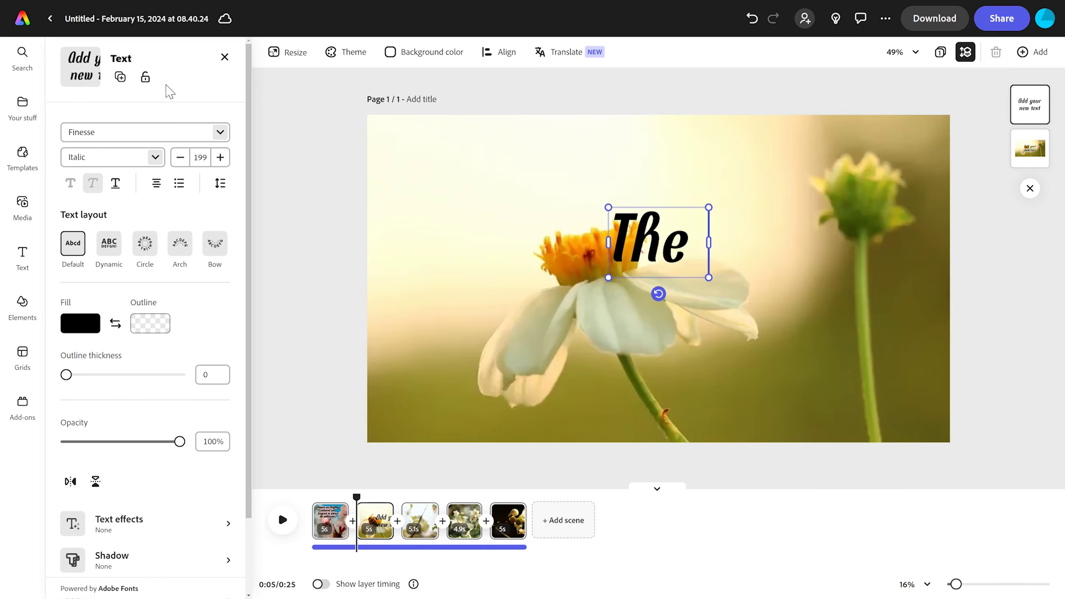
pyautogui.write(' pol')
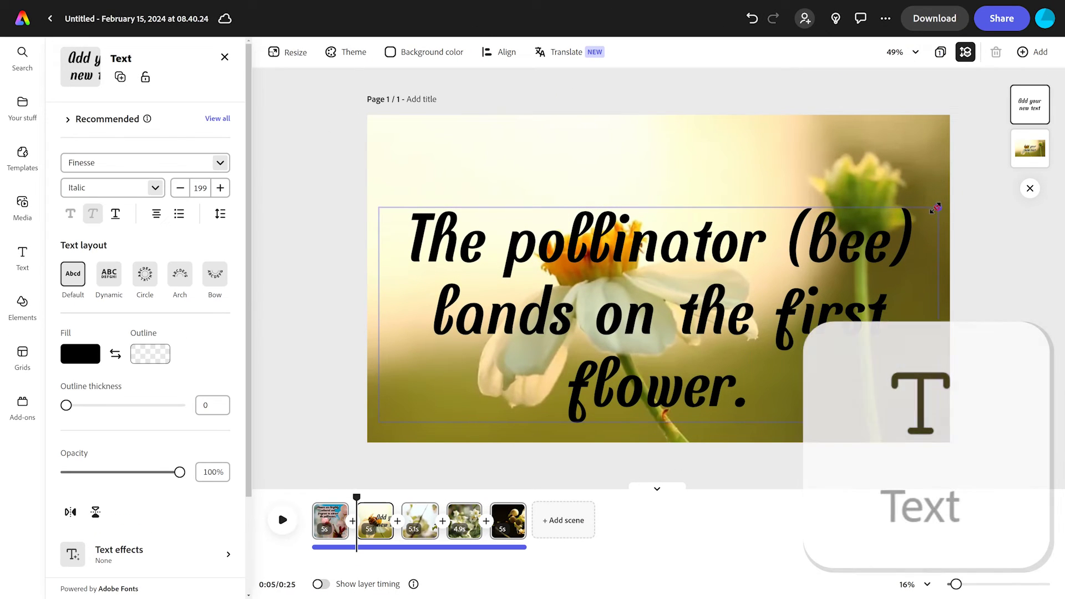
pyautogui.moveTo(939, 207); pyautogui.dragTo(658, 332)
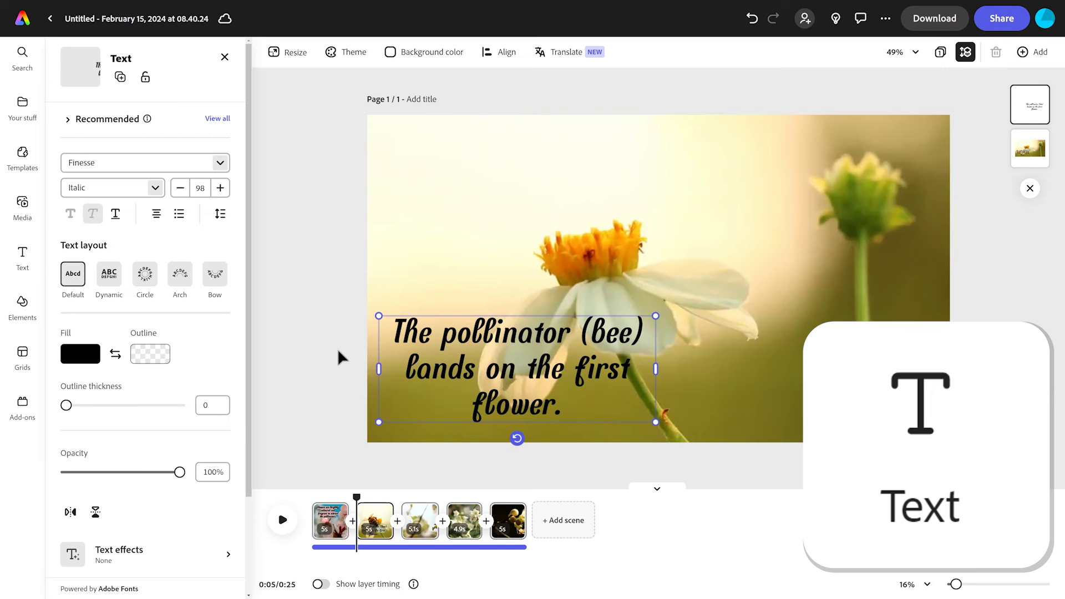
pyautogui.moveTo(524, 402); pyautogui.dragTo(506, 215)
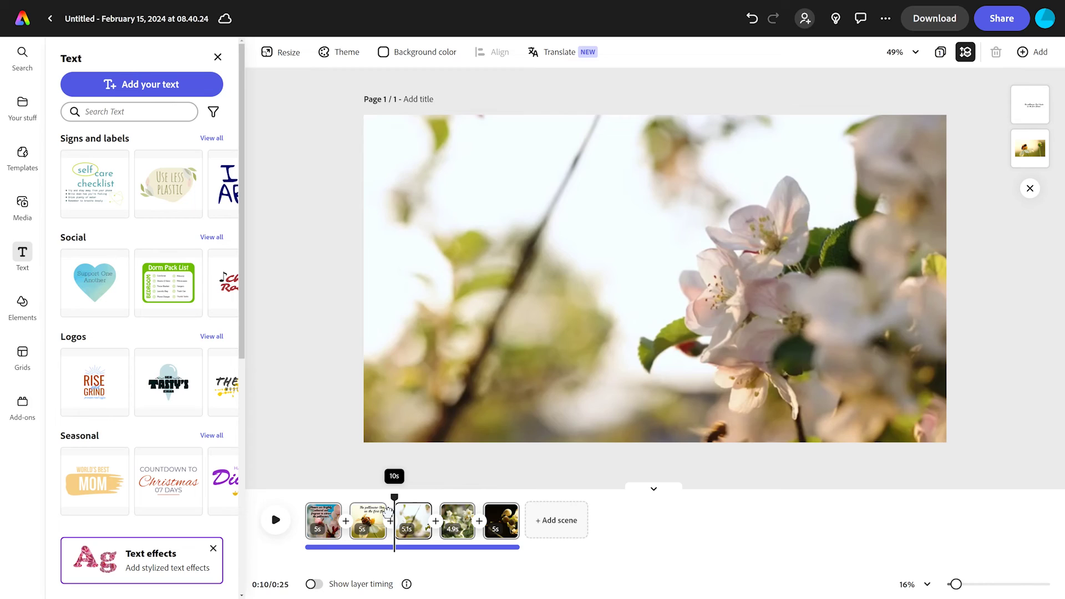
pyautogui.moveTo(382, 512); pyautogui.dragTo(414, 520)
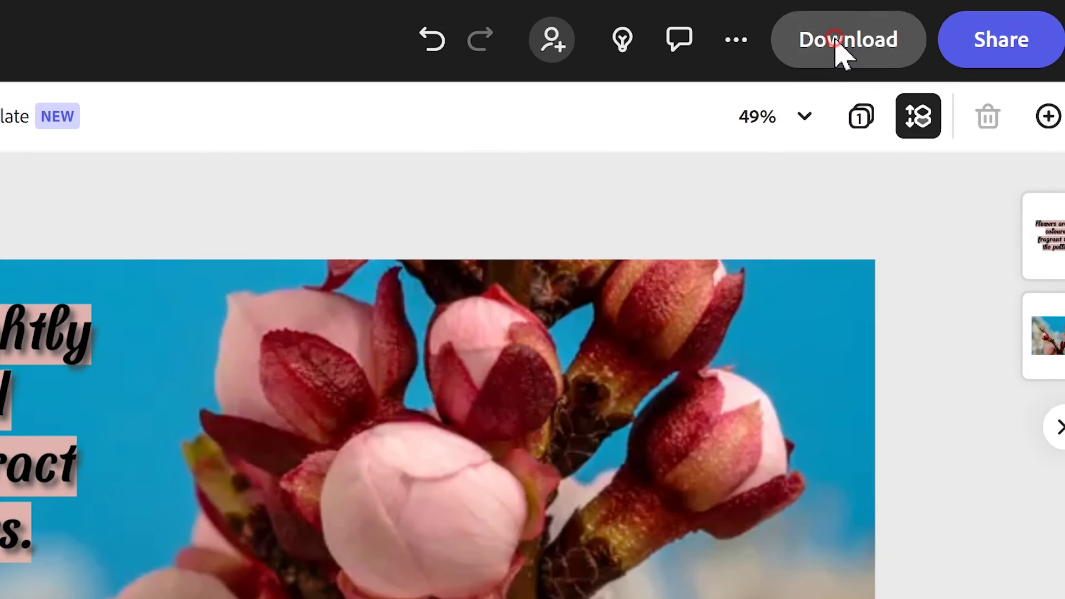
# - Download the pollination video as a 1080p MP4, then bring up its sharing options
pyautogui.click(930, 23)
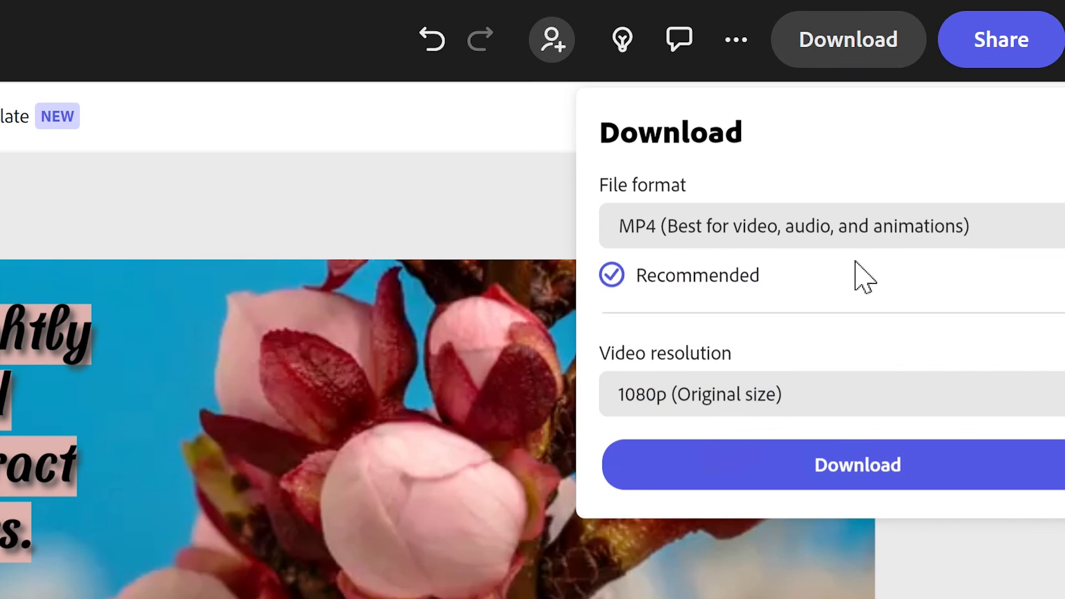
pyautogui.click(861, 463)
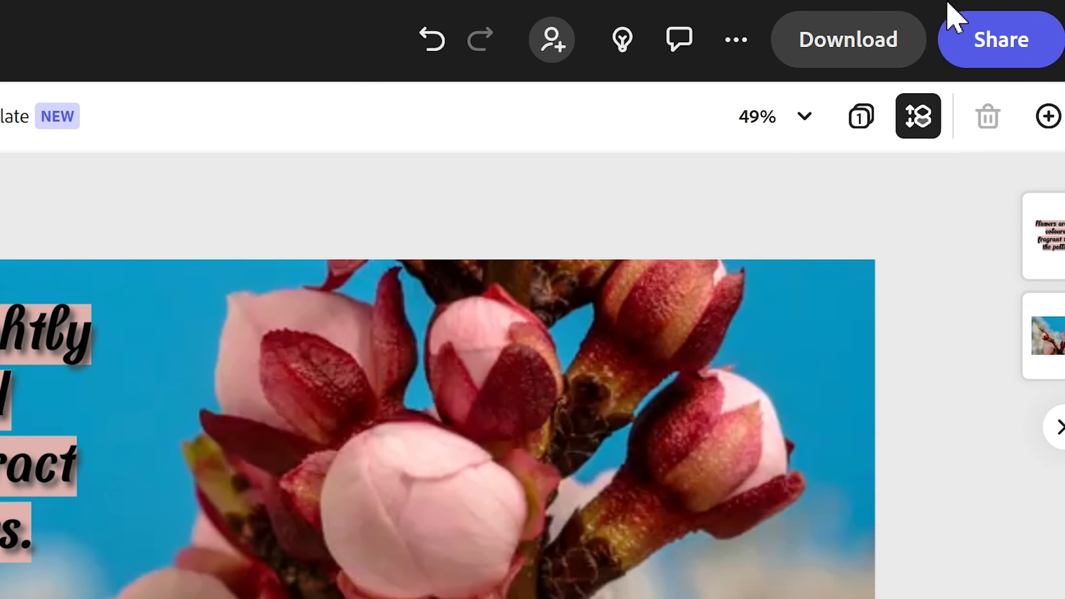
pyautogui.click(1001, 43)
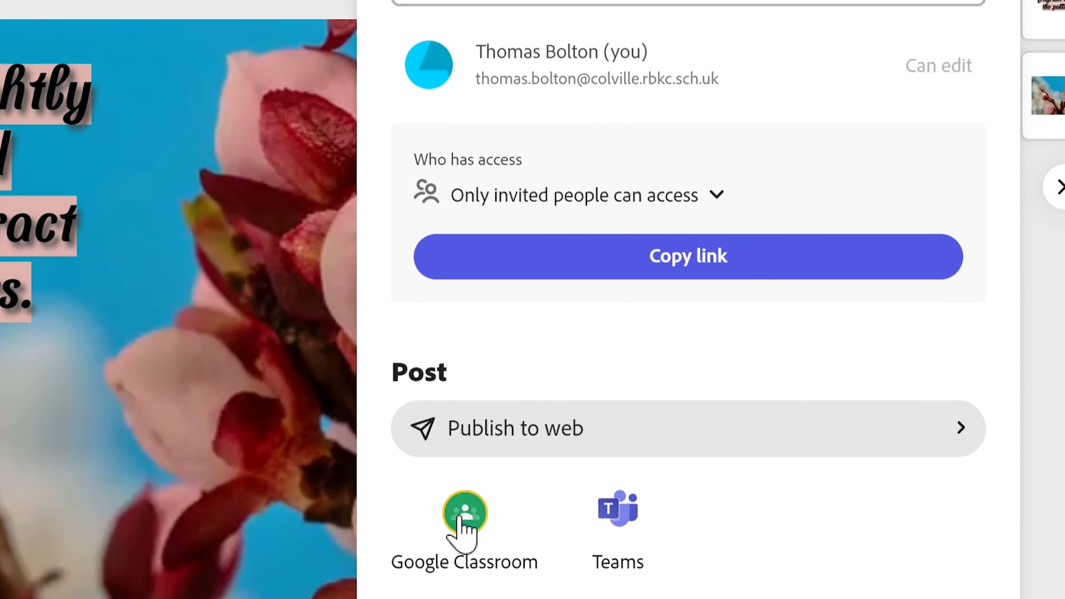